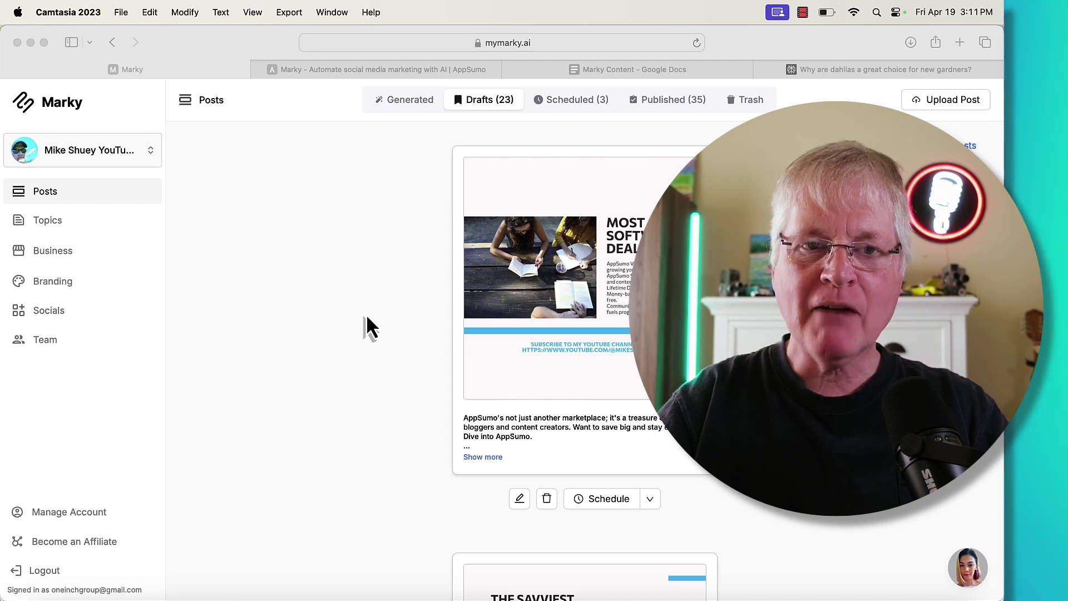
pyautogui.click(337, 74)
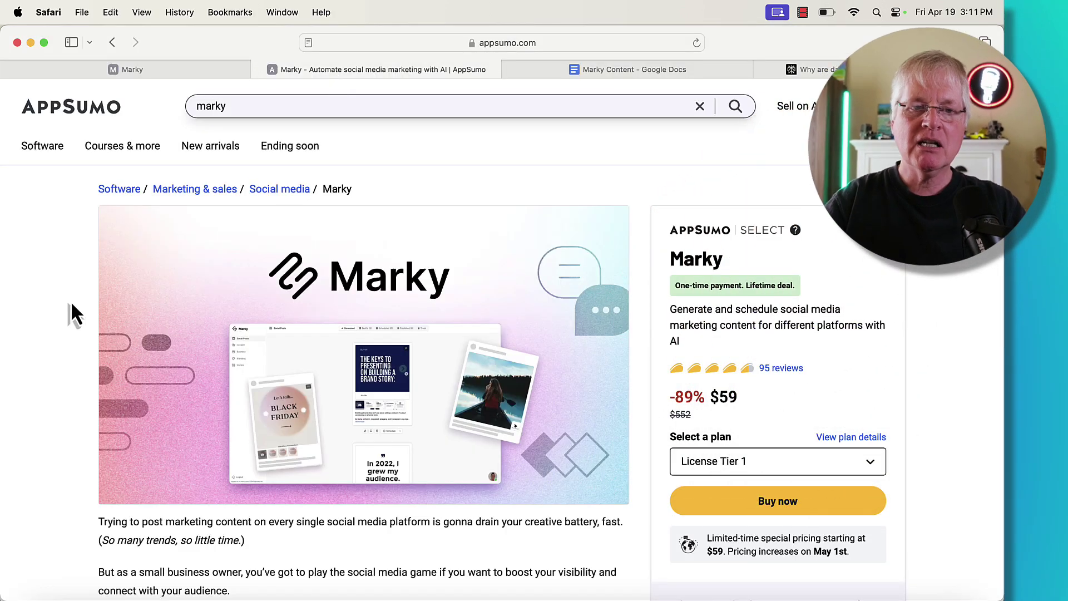
pyautogui.scroll(-3, 63, 317)
pyautogui.scroll(-10, 62, 318)
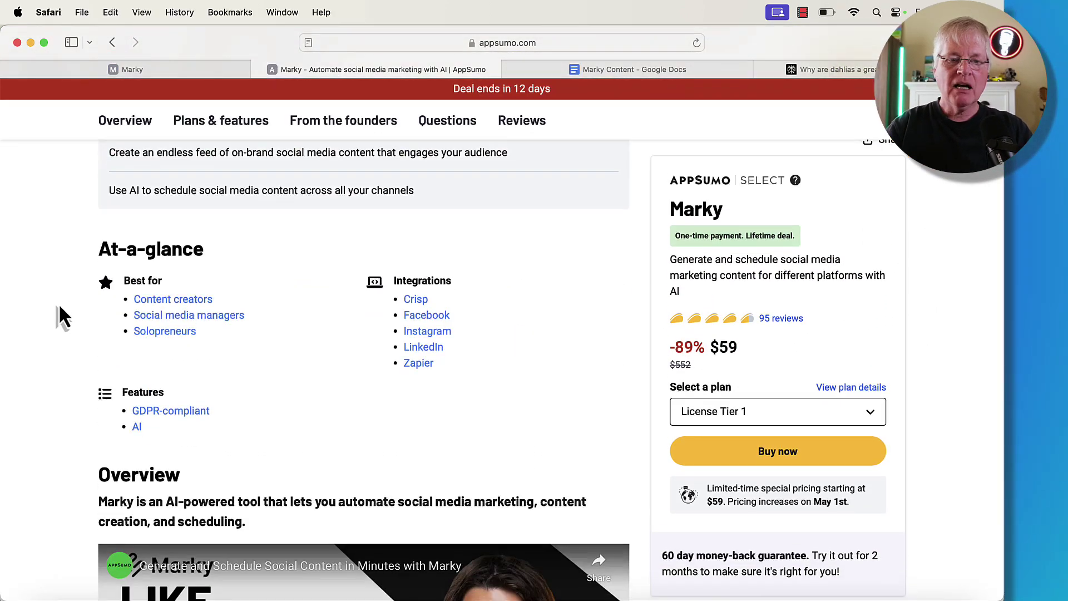
pyautogui.scroll(3, 62, 318)
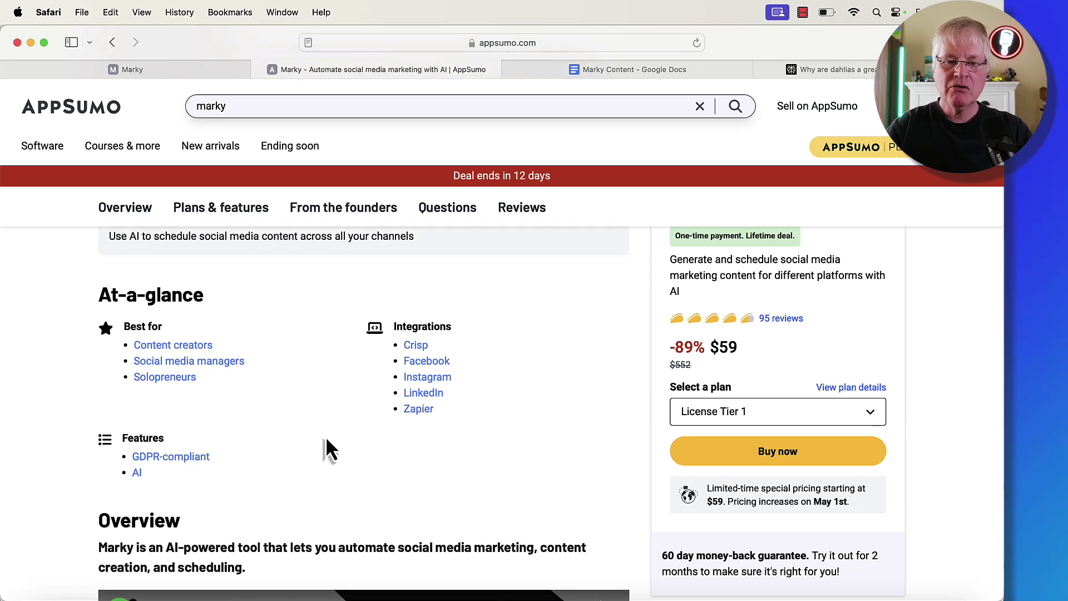
pyautogui.scroll(-1, 328, 449)
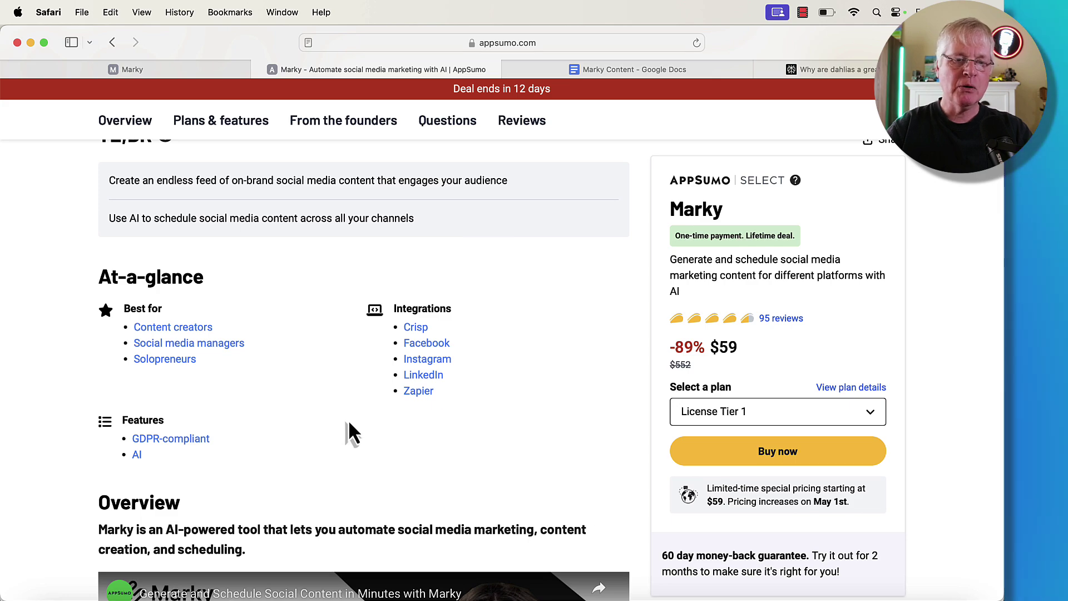
pyautogui.scroll(-3, 351, 433)
pyautogui.scroll(-5, 351, 433)
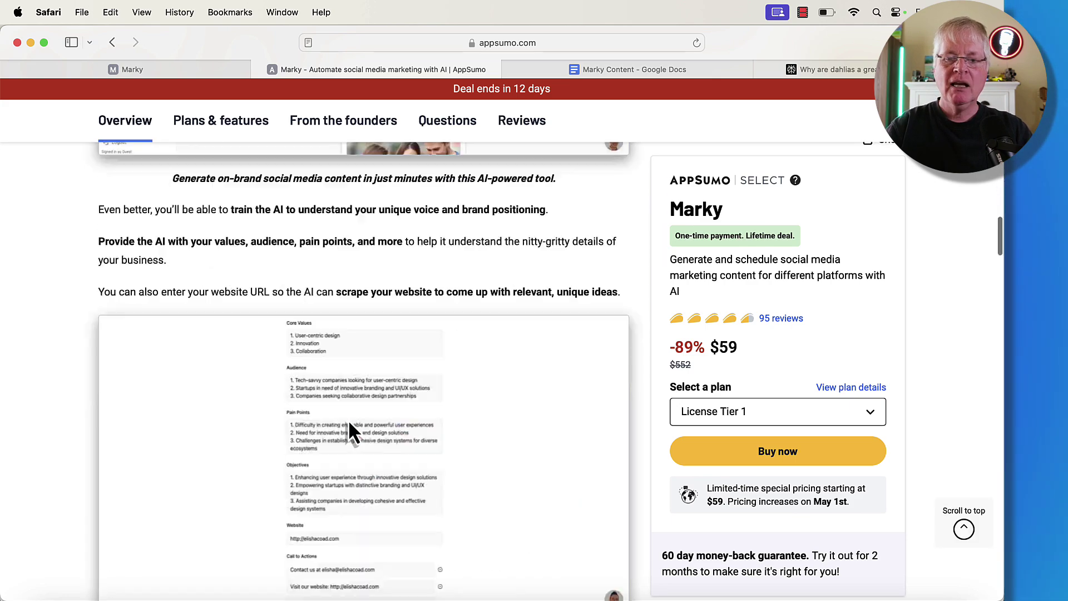
pyautogui.scroll(-5, 351, 432)
pyautogui.scroll(-5, 375, 326)
pyautogui.scroll(-5, 375, 326)
pyautogui.scroll(3, 375, 326)
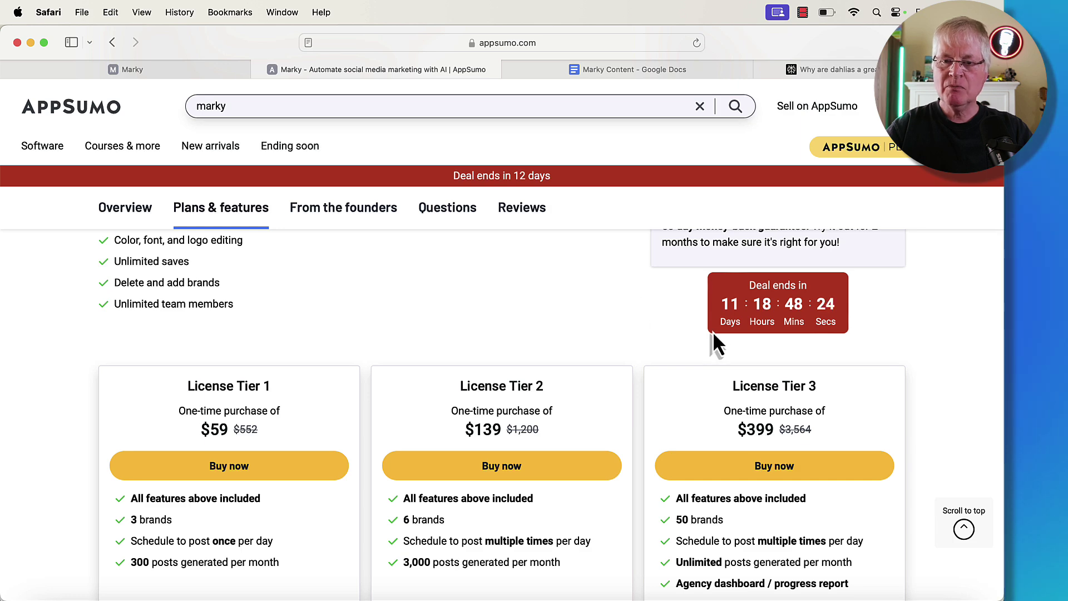
pyautogui.scroll(-1, 562, 301)
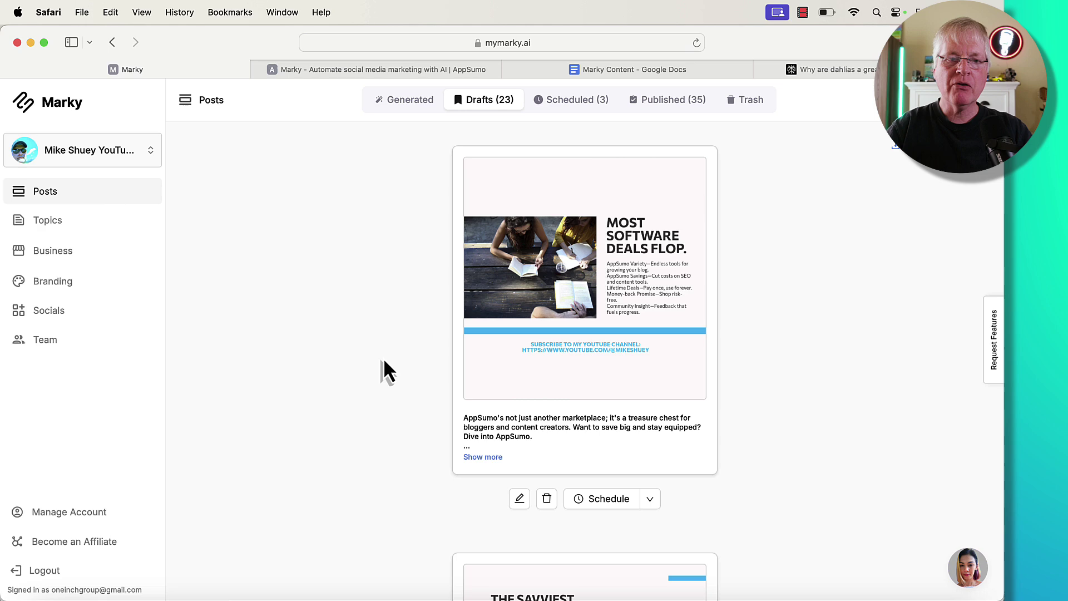
# In Marky's Topics list, toggle the YouTube topic so only AppSumo stays enabled
pyautogui.click(56, 223)
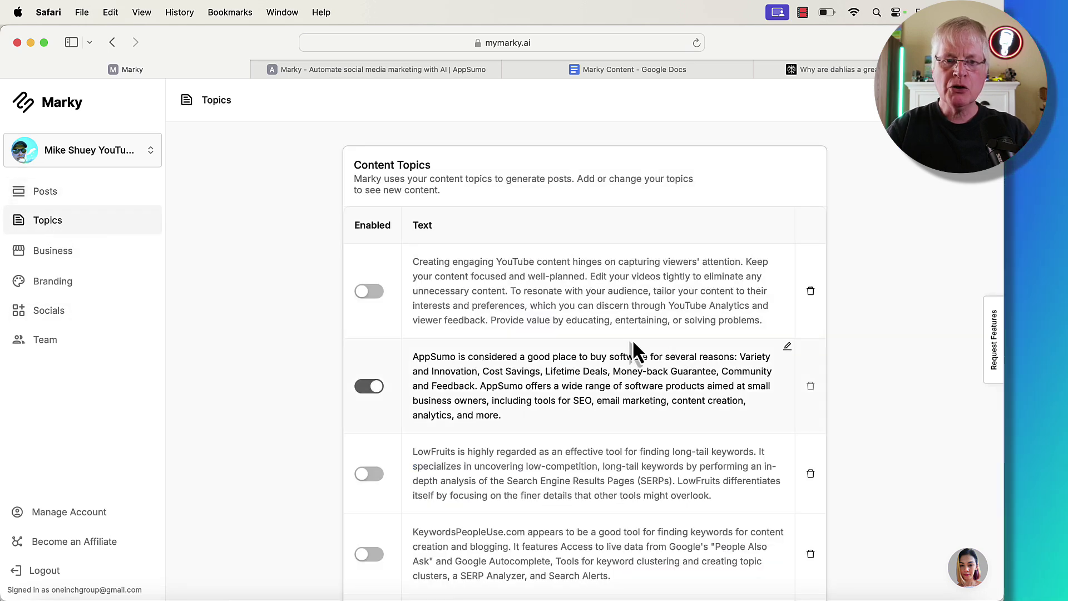
pyautogui.click(374, 291)
pyautogui.scroll(-2, 575, 332)
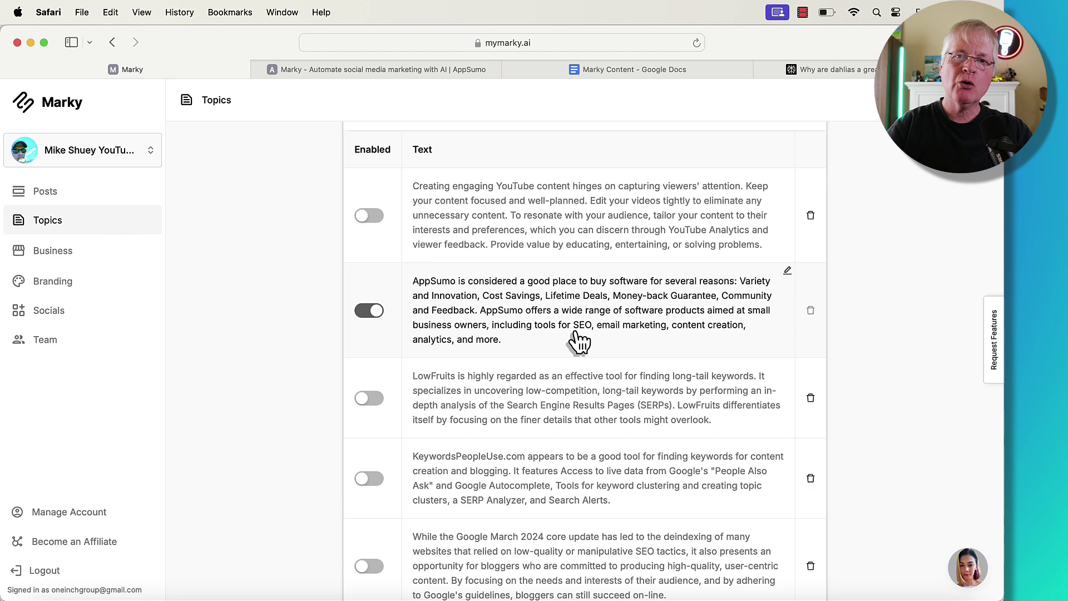
pyautogui.scroll(-2, 579, 343)
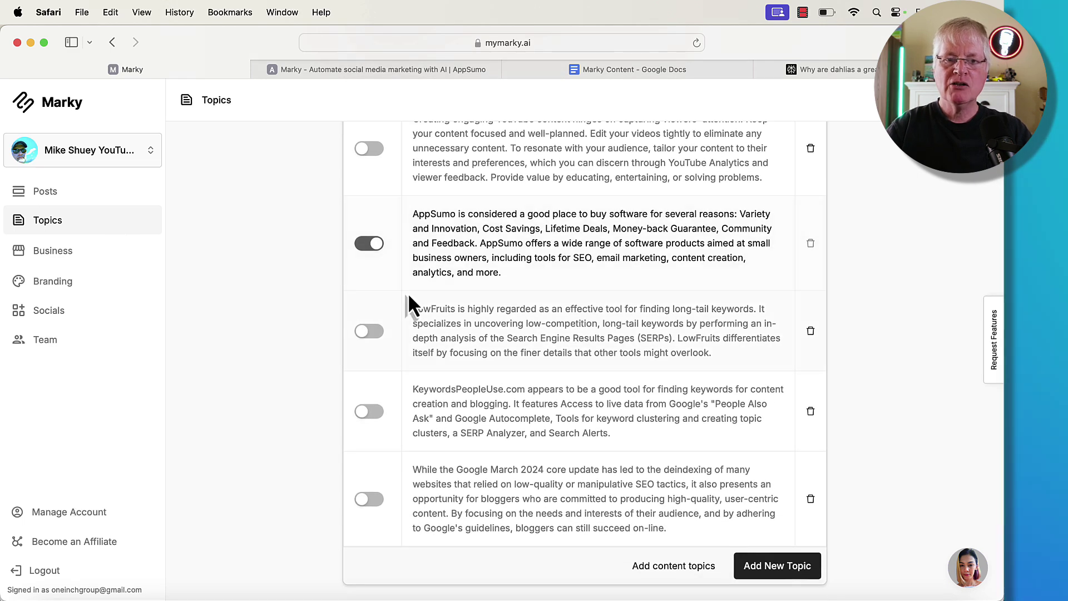
pyautogui.scroll(2, 440, 328)
pyautogui.scroll(-2, 439, 327)
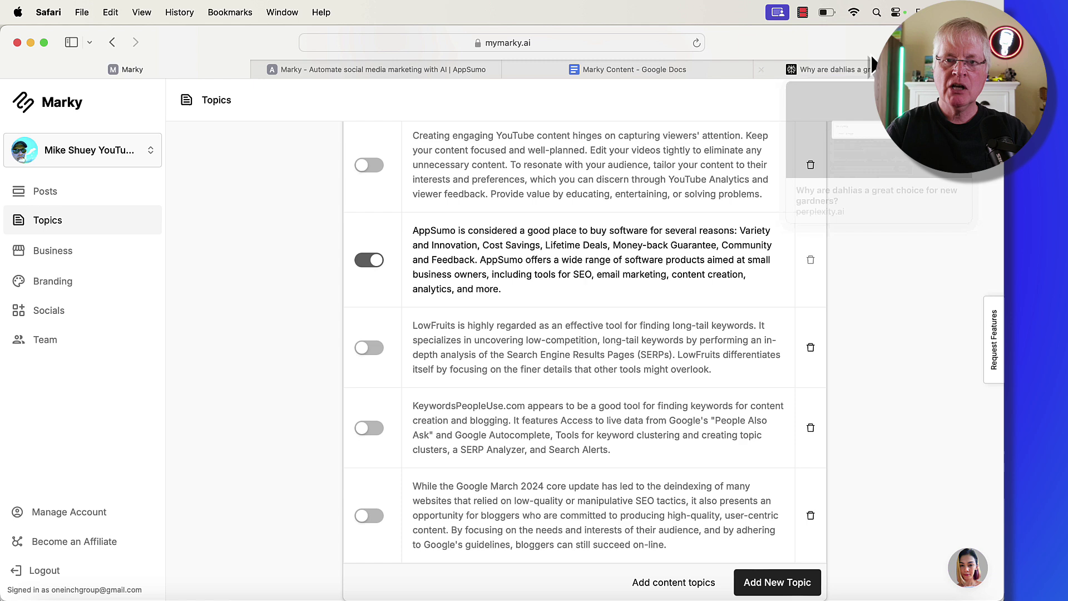
# Select the first-line dahlias question in the Marky Content document
pyautogui.click(666, 73)
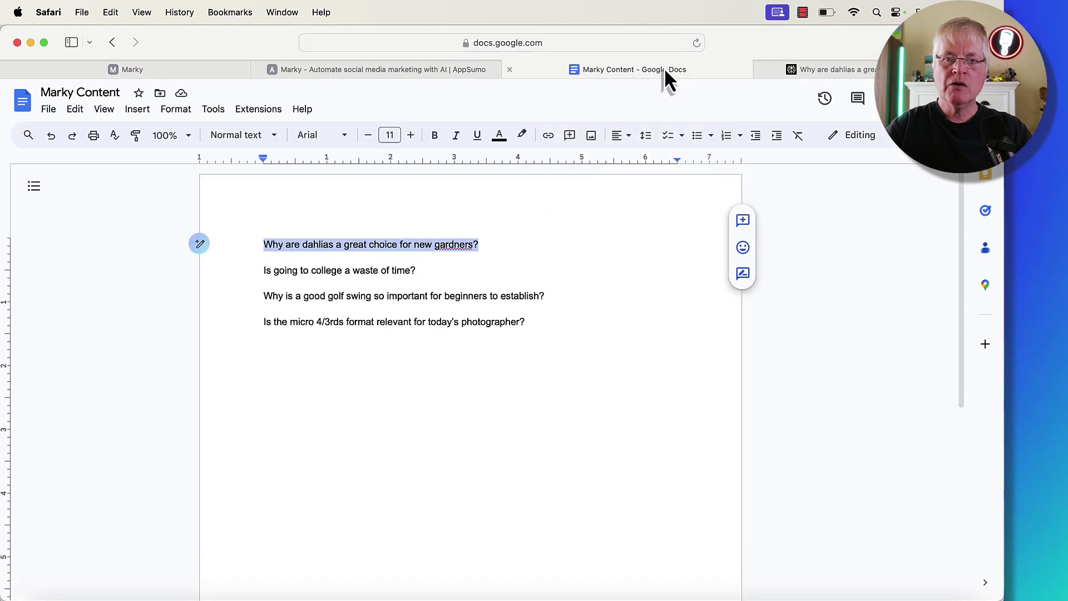
pyautogui.moveTo(265, 244); pyautogui.dragTo(479, 245)
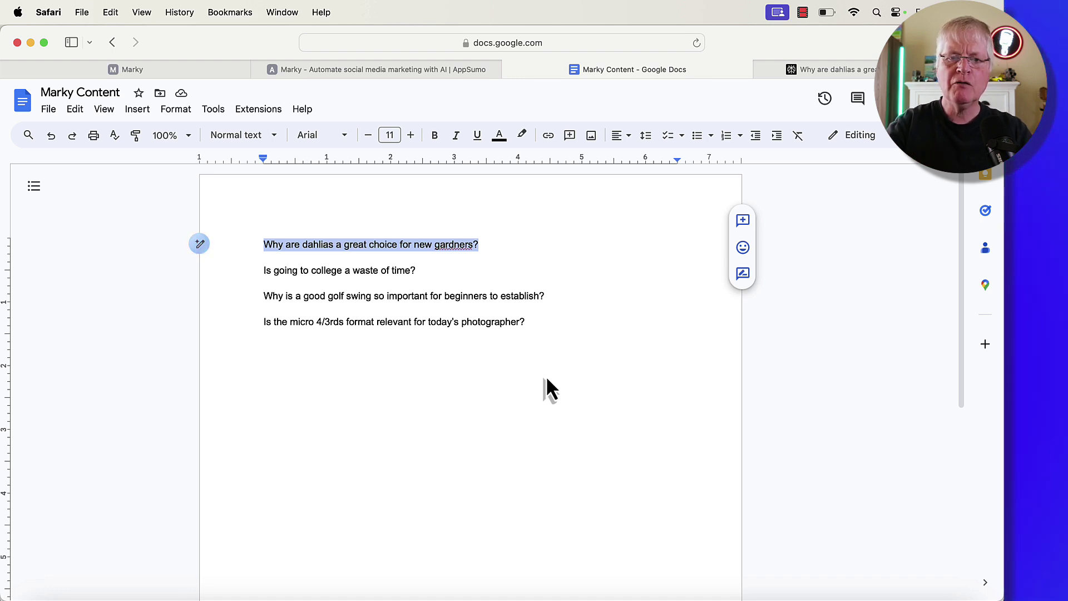
# Ask Perplexity the pasted dahlias question, request two concise paragraphs, and select the first paragraph
pyautogui.click(848, 70)
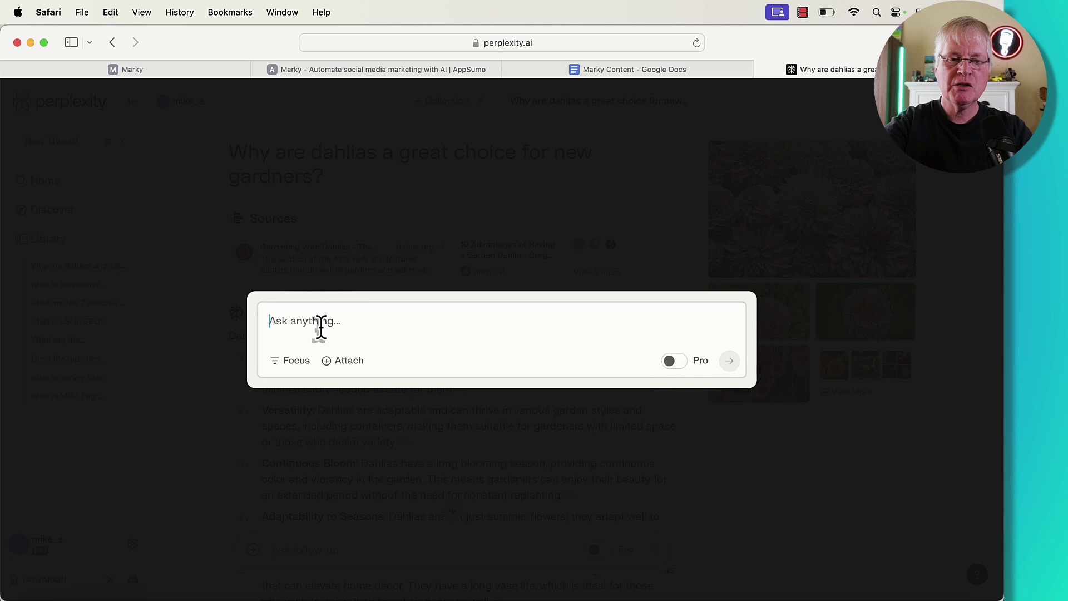
pyautogui.write('Why are dahlias a great choice for new gardners?')
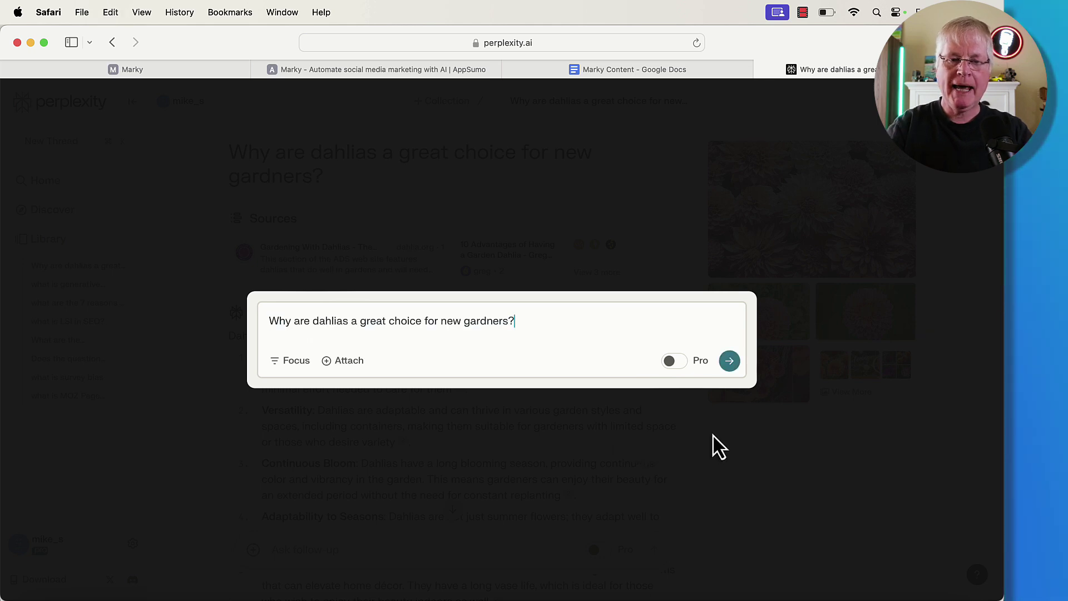
pyautogui.click(730, 362)
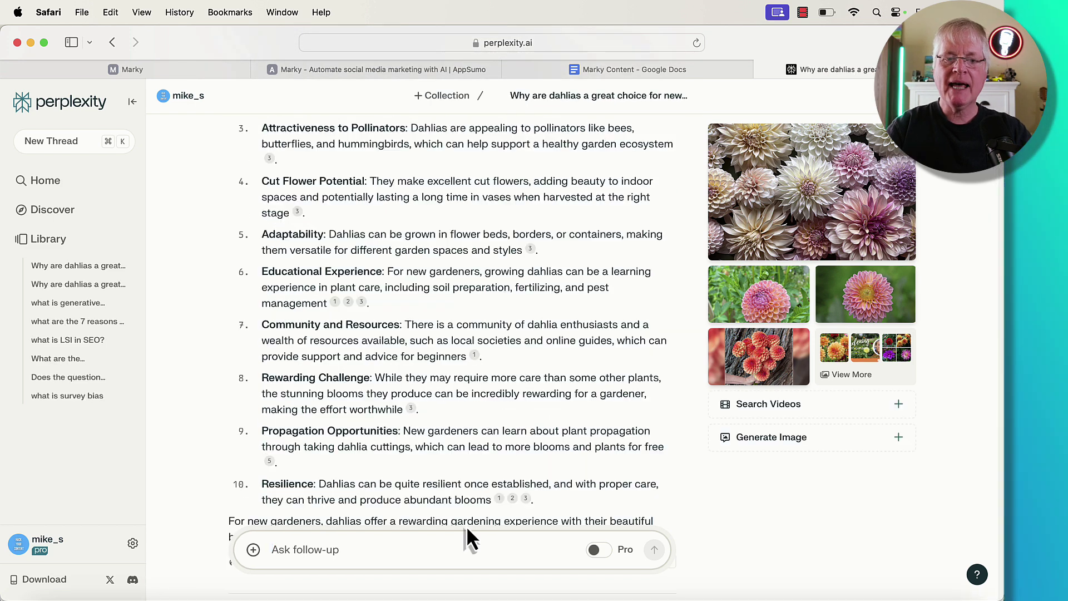
pyautogui.scroll(-2, 495, 485)
pyautogui.scroll(-2, 495, 484)
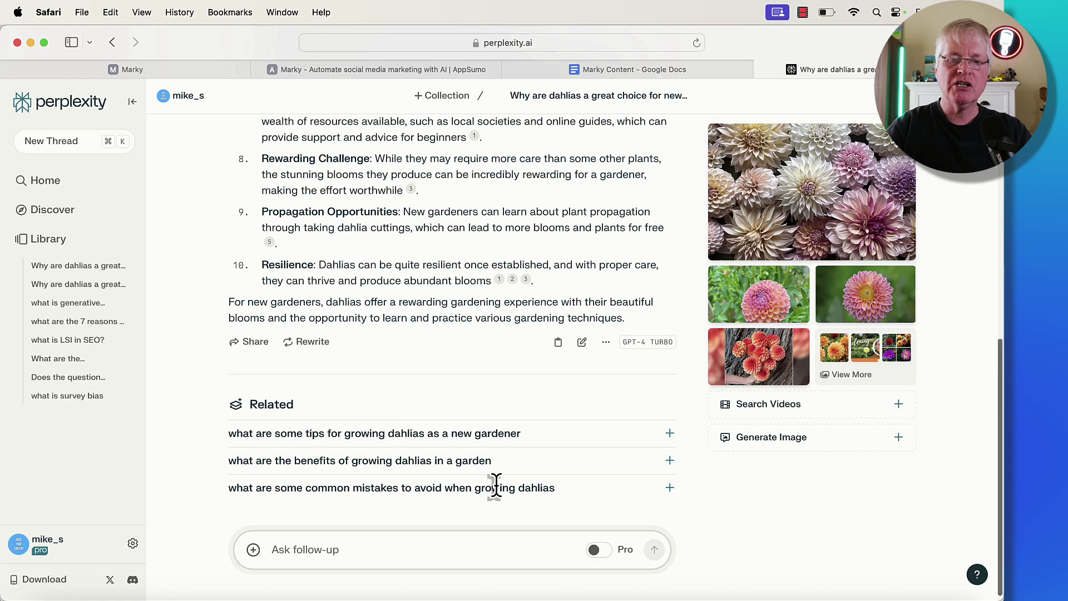
pyautogui.scroll(-1, 497, 491)
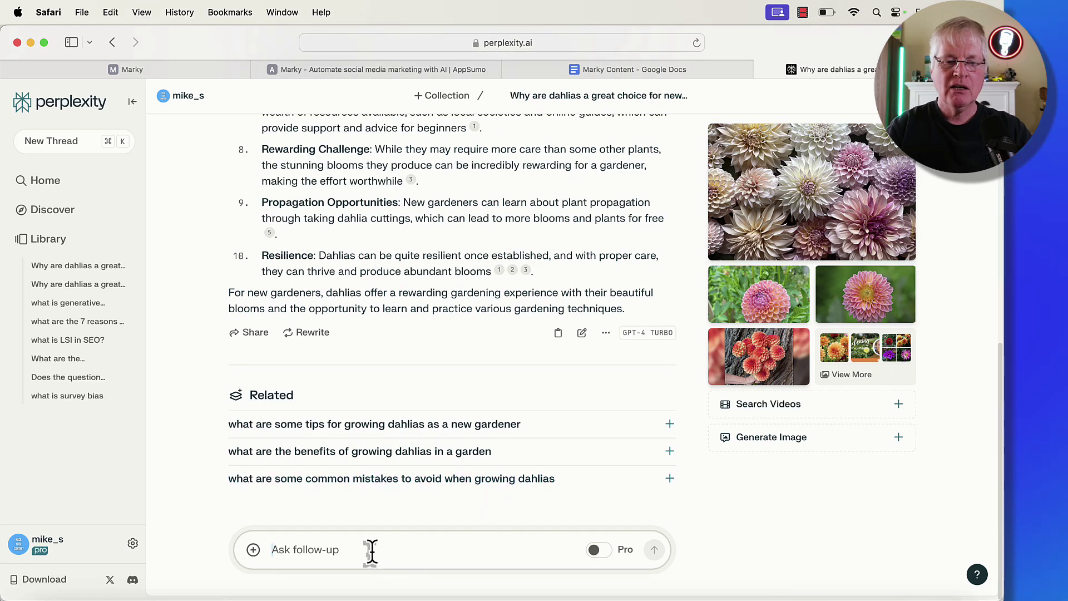
pyautogui.write('please rewrite in two concise paragraphs')
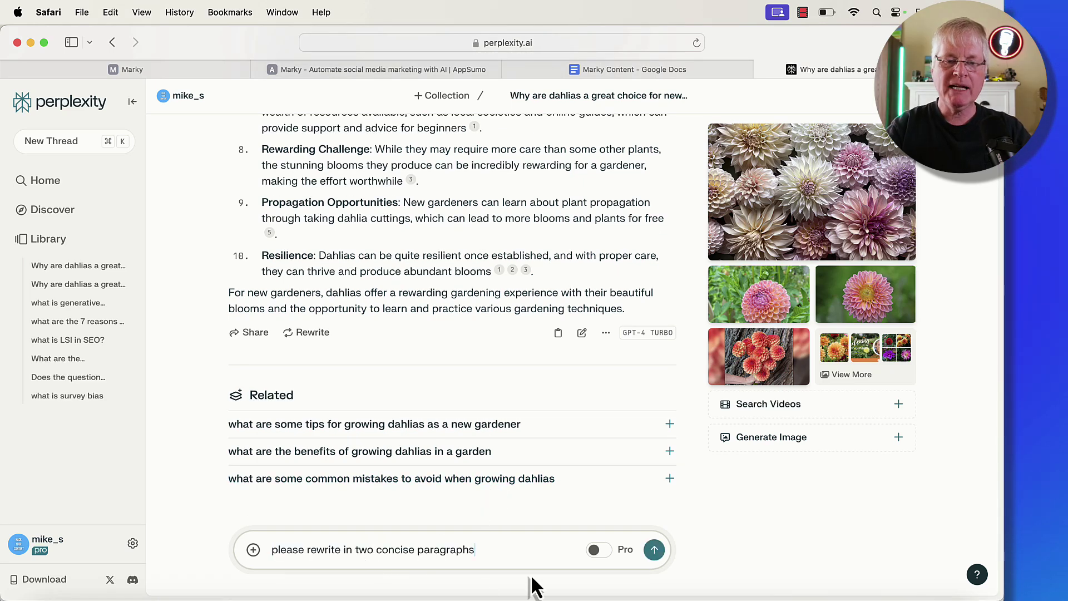
pyautogui.click(654, 550)
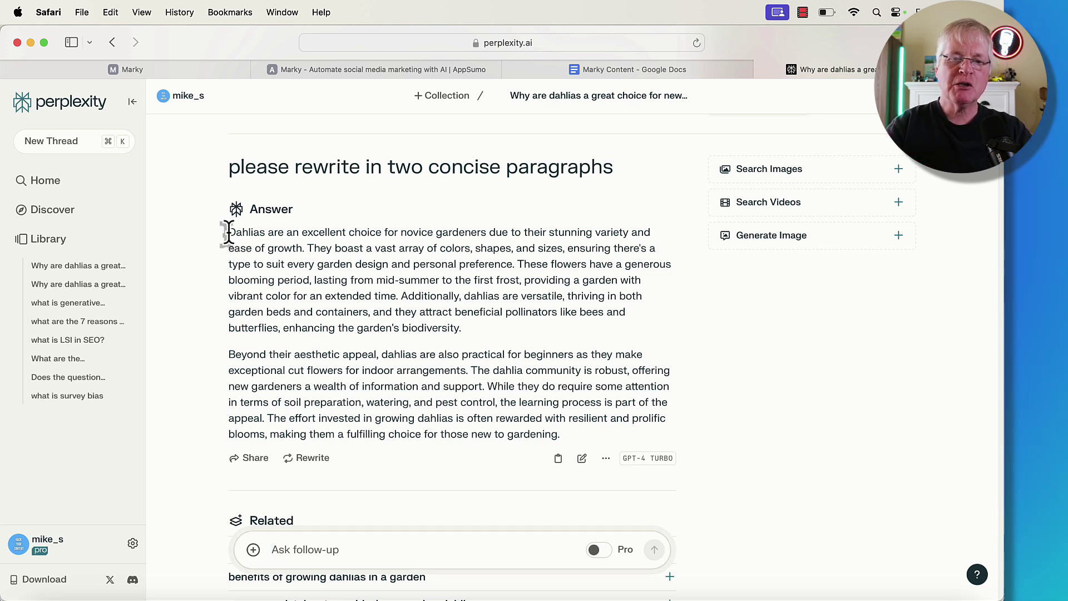
pyautogui.moveTo(228, 233)
pyautogui.mouseDown()
pyautogui.moveTo(441, 295)
pyautogui.moveTo(484, 331)
pyautogui.mouseUp()
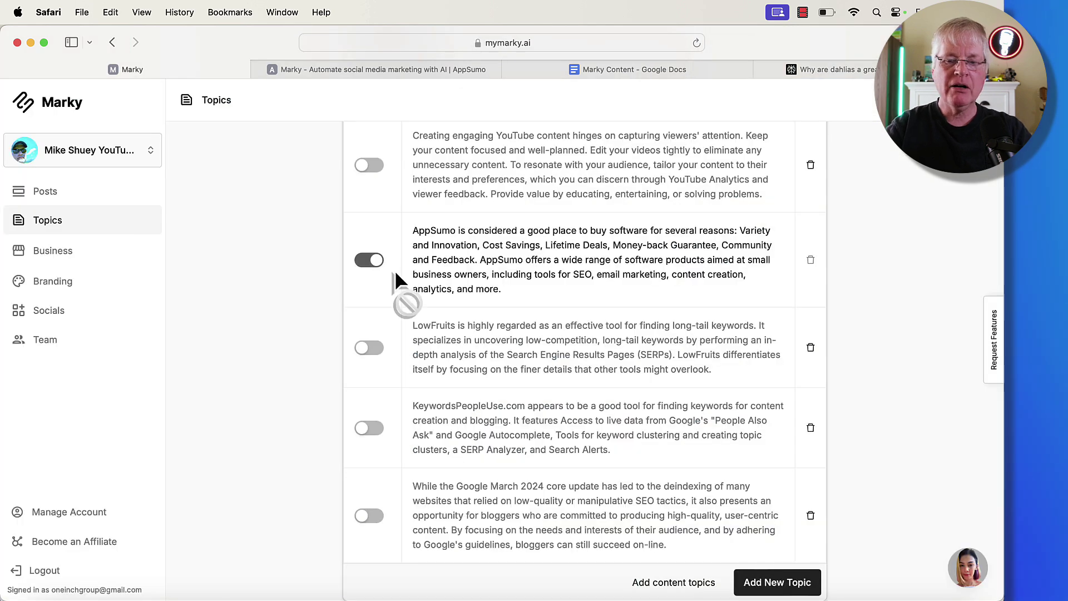
pyautogui.scroll(-2, 684, 429)
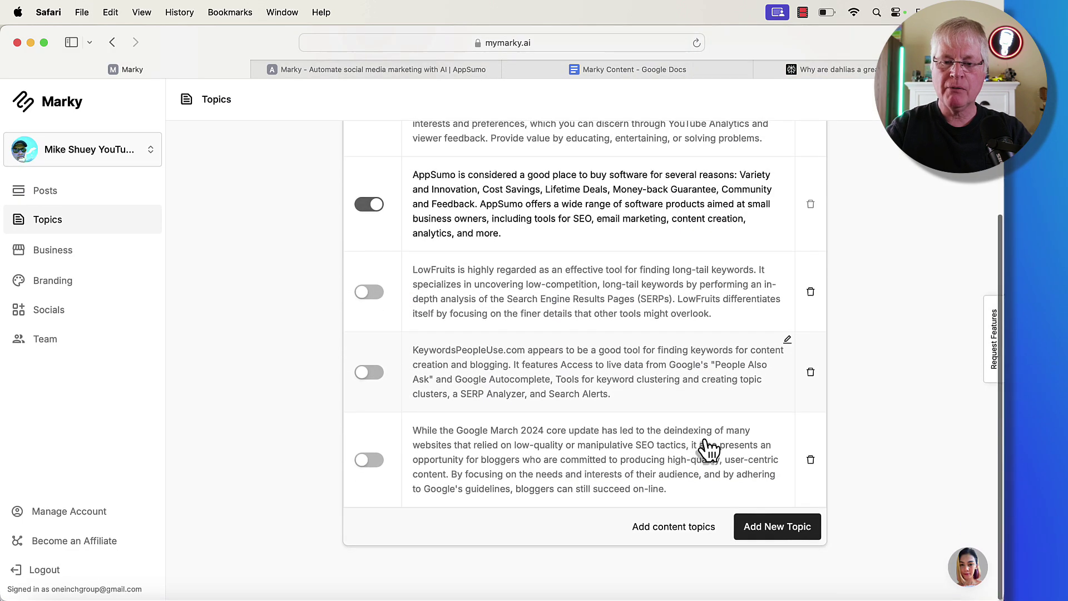
# Save the dahlia paragraph, minus its trailing partial sentence, as a new topic and disable AppSumo
pyautogui.click(769, 542)
pyautogui.write("Dahlias are an excellent choice for novice gardeners due to their stunning variety and ease of growth. They boast a vast array of colors, shapes, and sizes, ensuring there's a type to suit every garden design and personal preference. These flowers have a generous blooming period, lasting from mid-summer to the first frost, providing a garden with vibrant color for an extended time. Additionally, d")
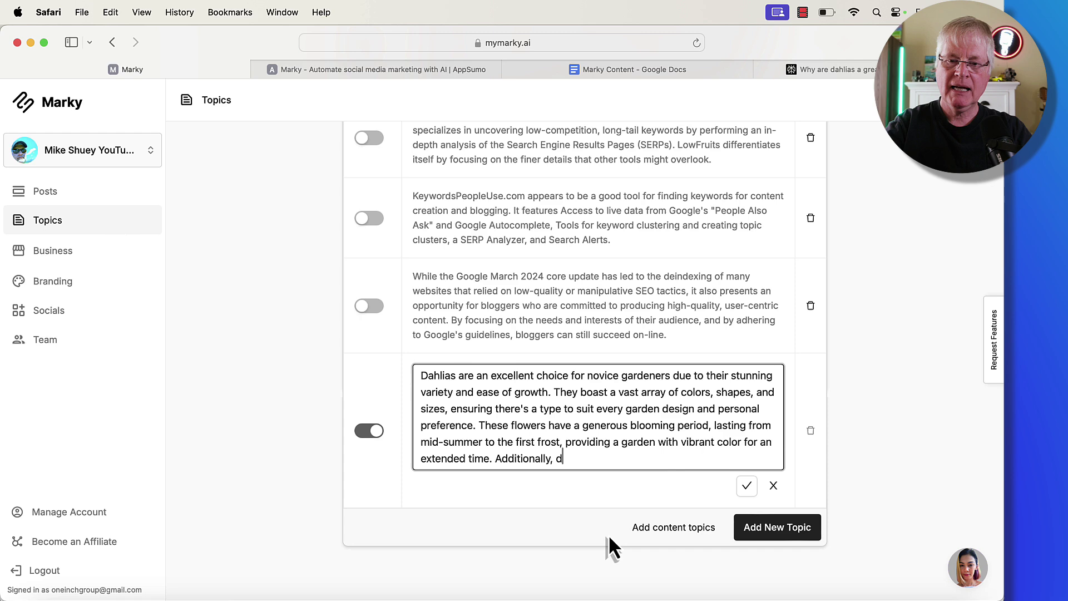
pyautogui.press('BackSpace')
pyautogui.press('BackSpace')
pyautogui.press('BackSpace')
pyautogui.press('BackSpace')
pyautogui.press('BackSpace')
pyautogui.press('BackSpace')
pyautogui.press('BackSpace')
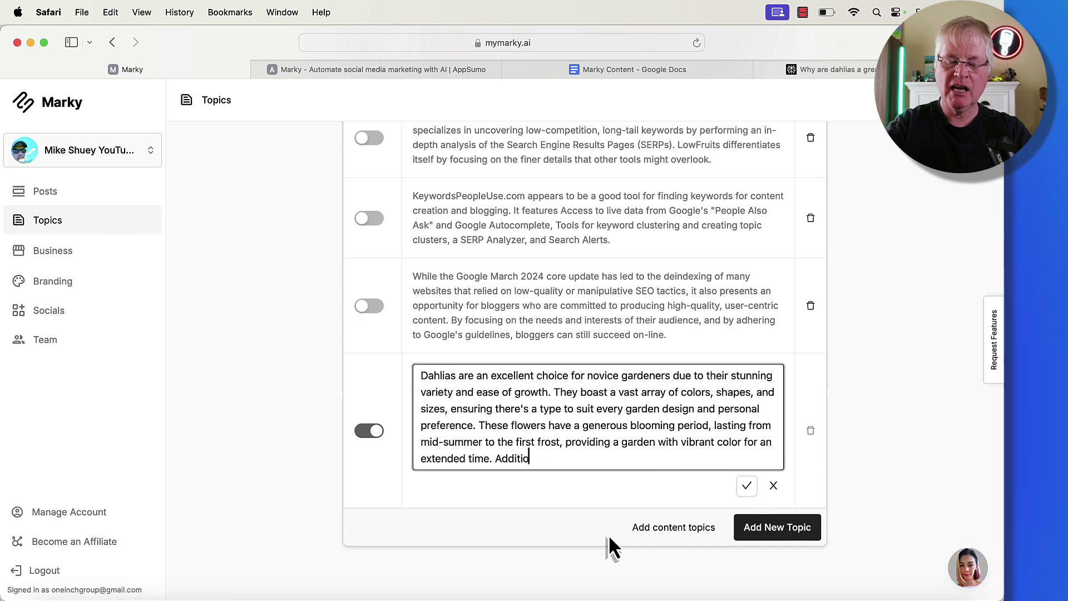
pyautogui.press('BackSpace')
pyautogui.press('BackSpace')
pyautogui.press('BackSpace')
pyautogui.press('BackSpace')
pyautogui.press('BackSpace')
pyautogui.press('BackSpace')
pyautogui.press('BackSpace')
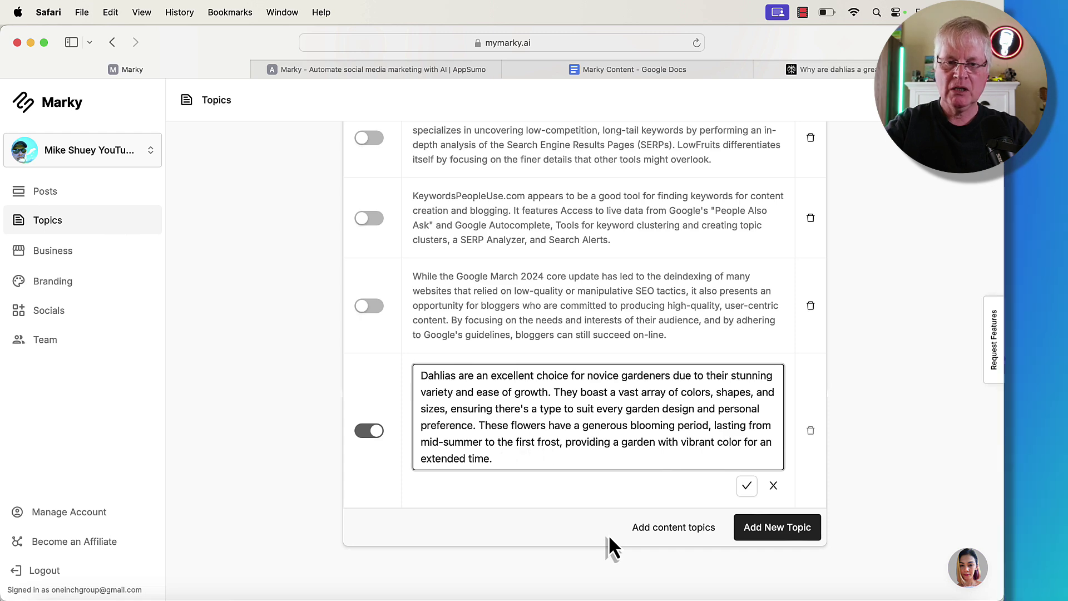
pyautogui.scroll(5, 608, 539)
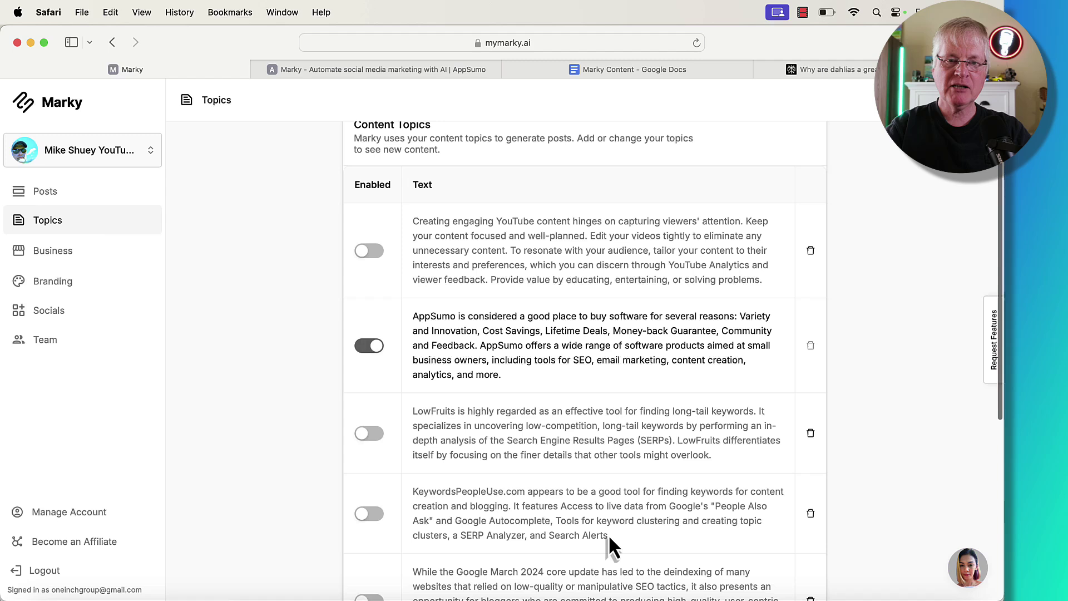
pyautogui.moveTo(585, 348)
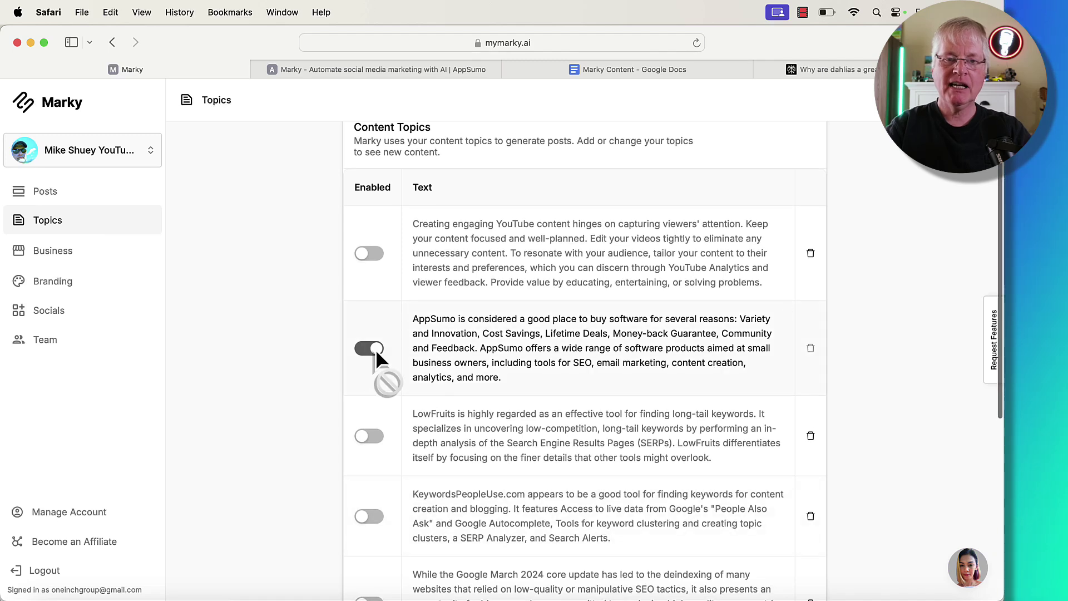
pyautogui.scroll(-5, 501, 401)
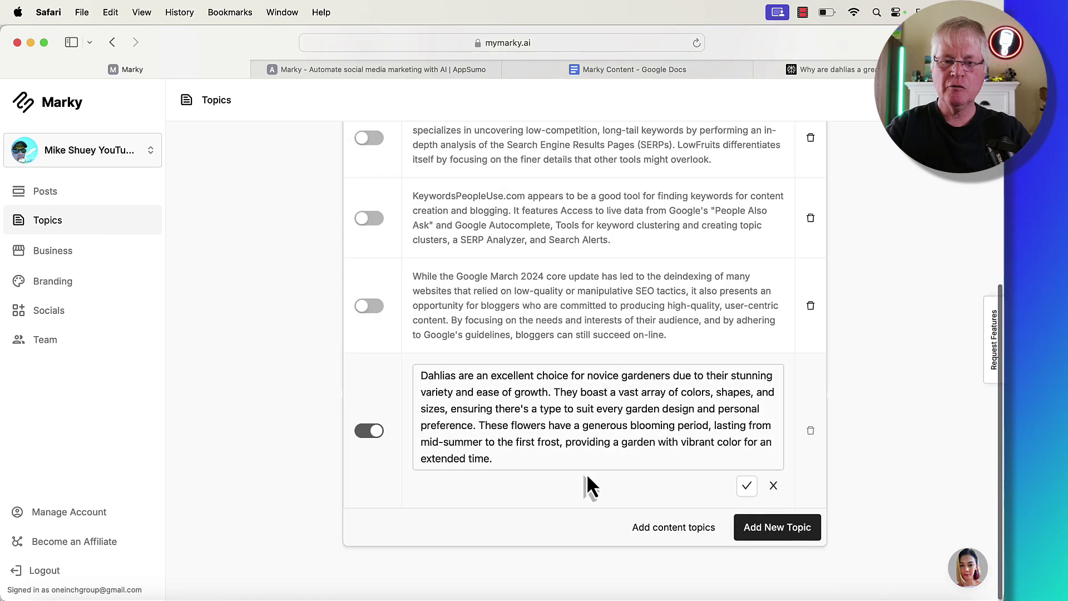
pyautogui.click(746, 486)
pyautogui.scroll(3, 610, 459)
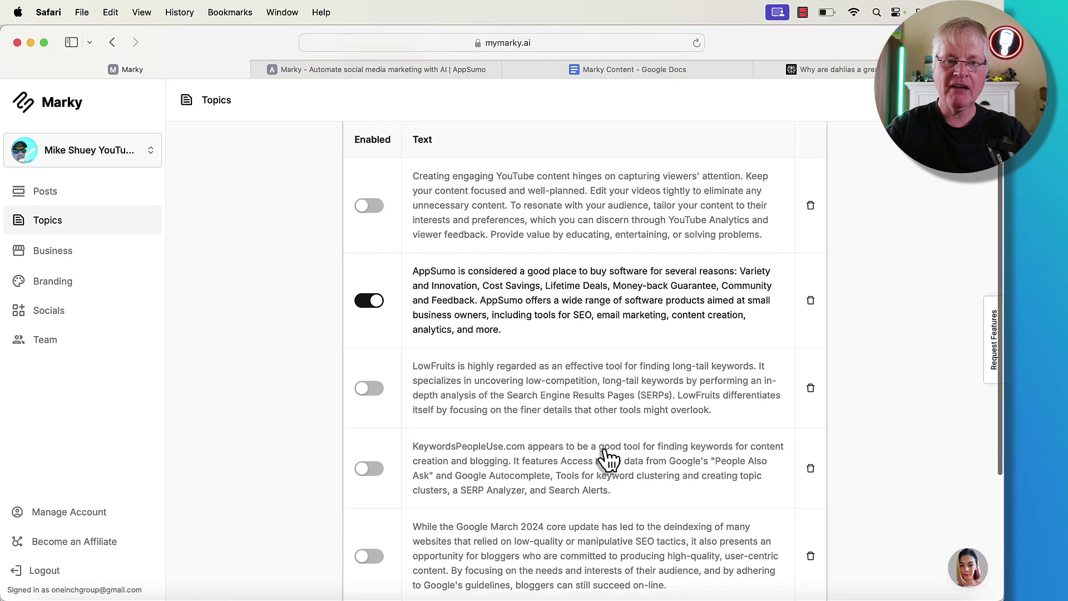
pyautogui.click(377, 317)
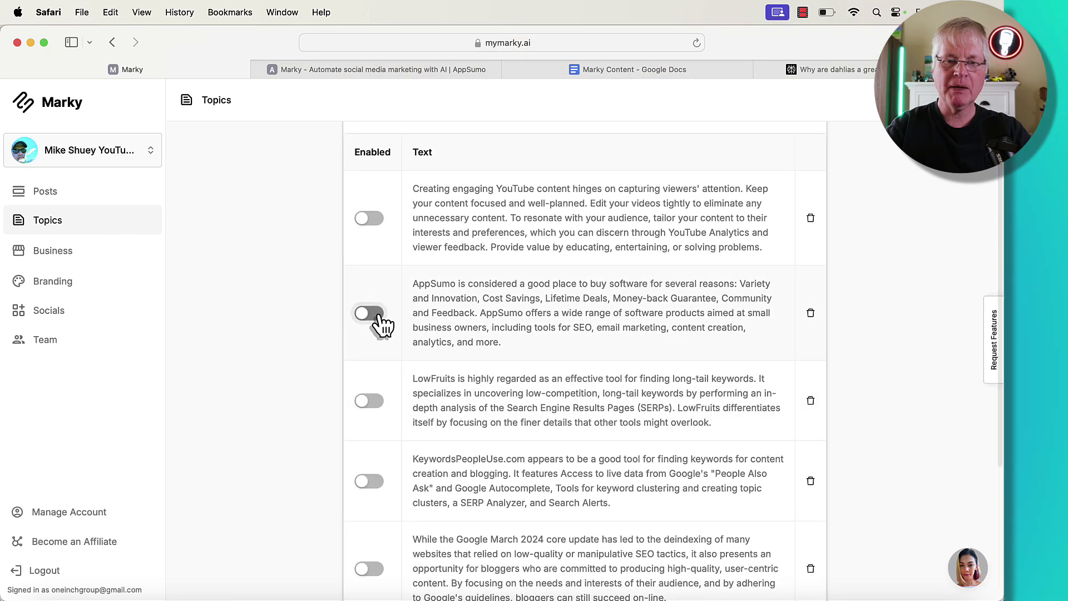
pyautogui.scroll(-3, 577, 340)
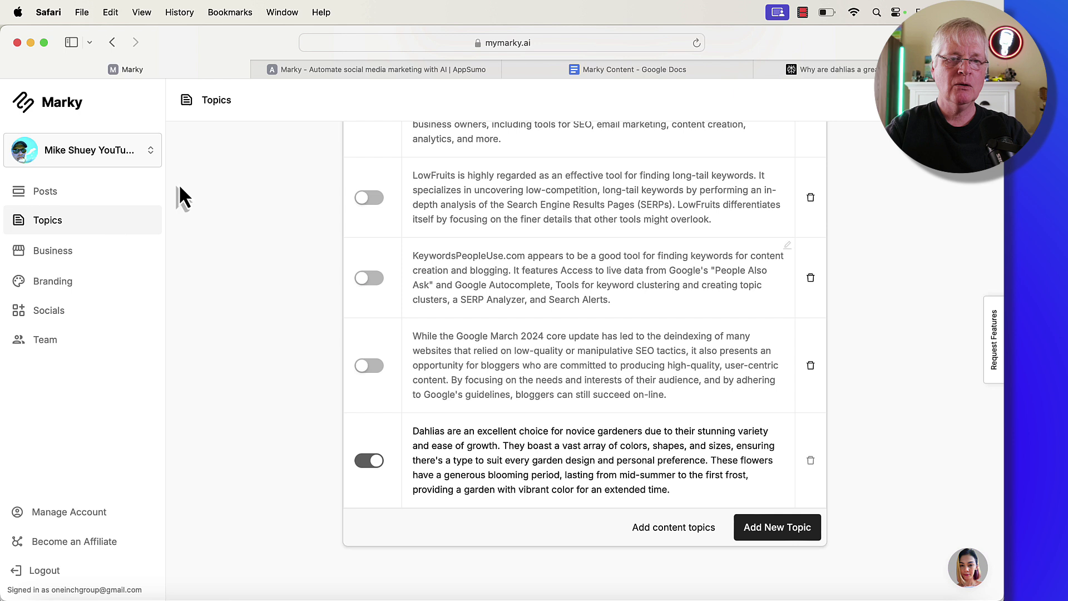
# Generate more posts from the dahlia topic under Generated, and expand the first post's full caption
pyautogui.click(50, 194)
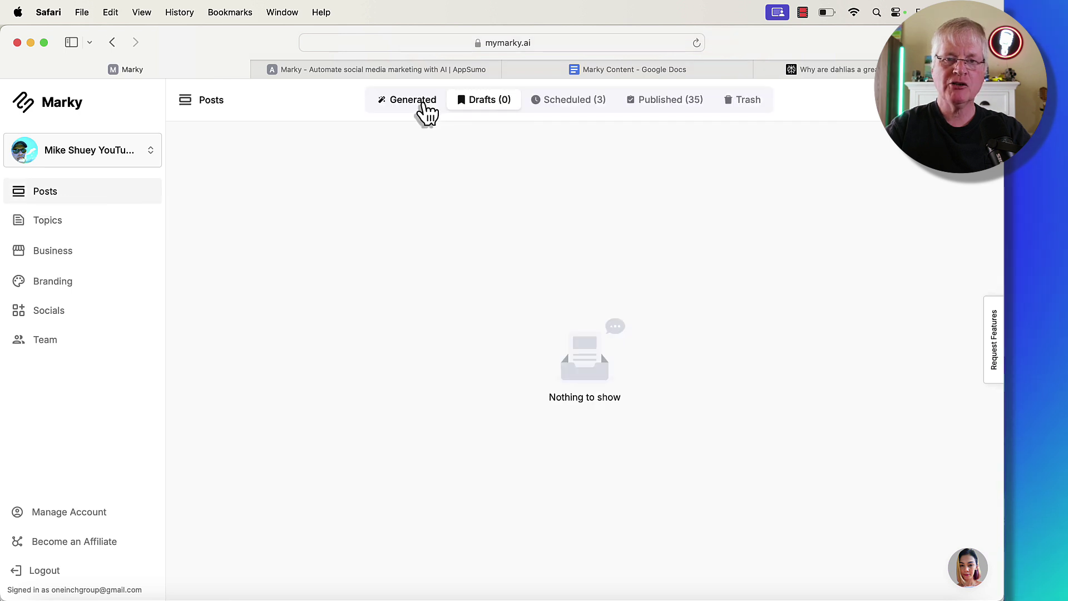
pyautogui.click(422, 106)
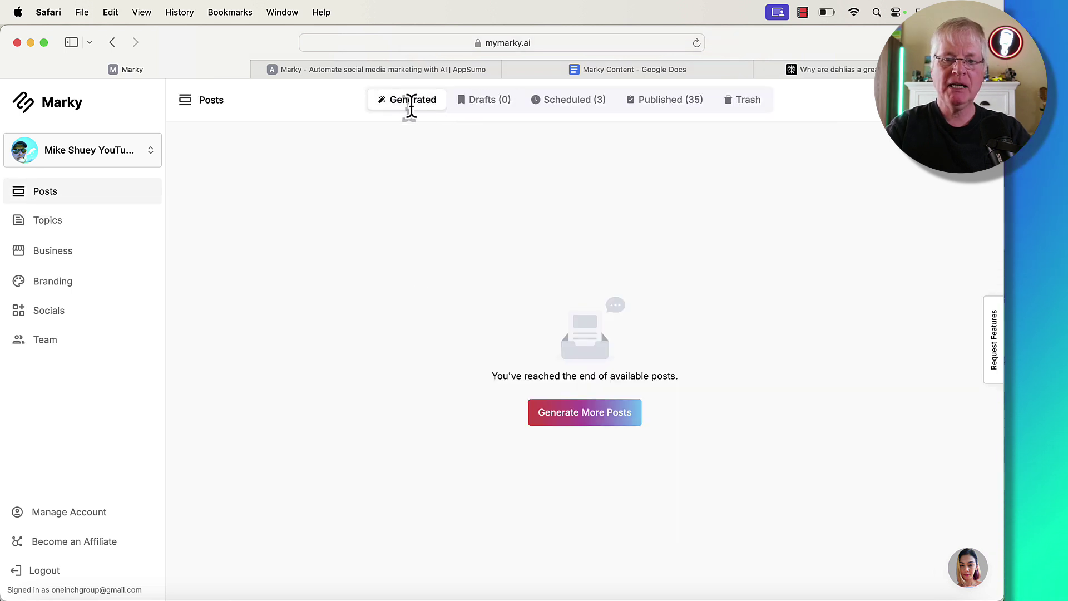
pyautogui.click(622, 417)
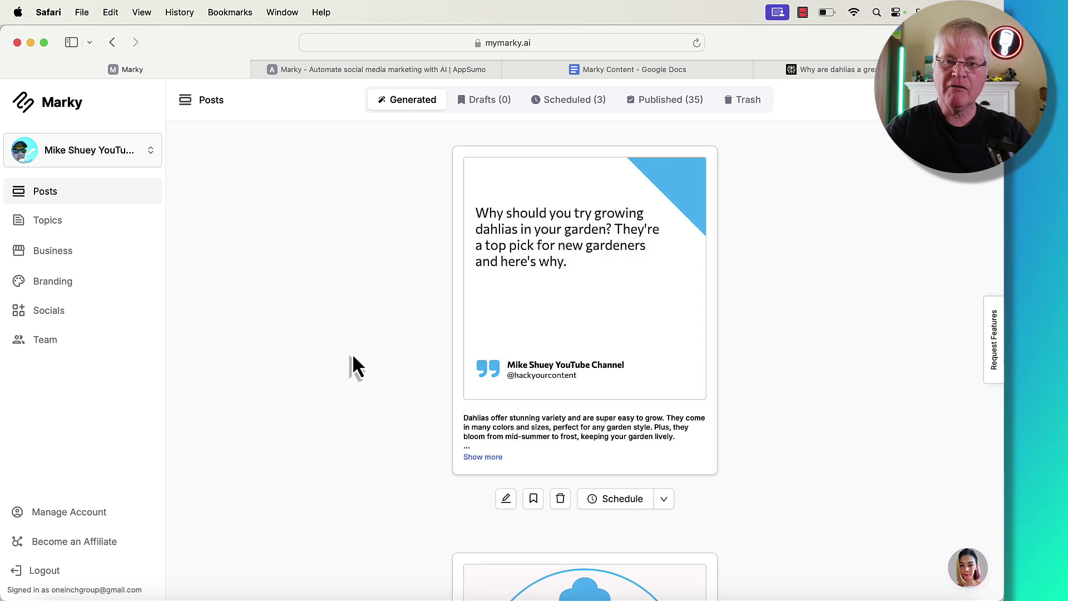
pyautogui.scroll(-1, 668, 310)
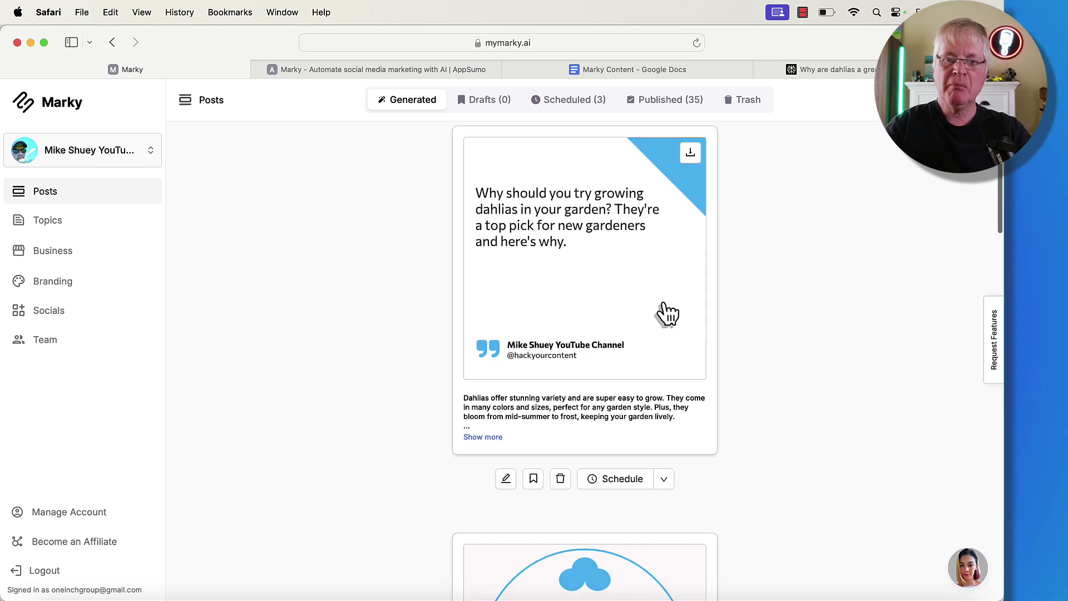
pyautogui.scroll(-1, 668, 313)
pyautogui.scroll(1, 668, 313)
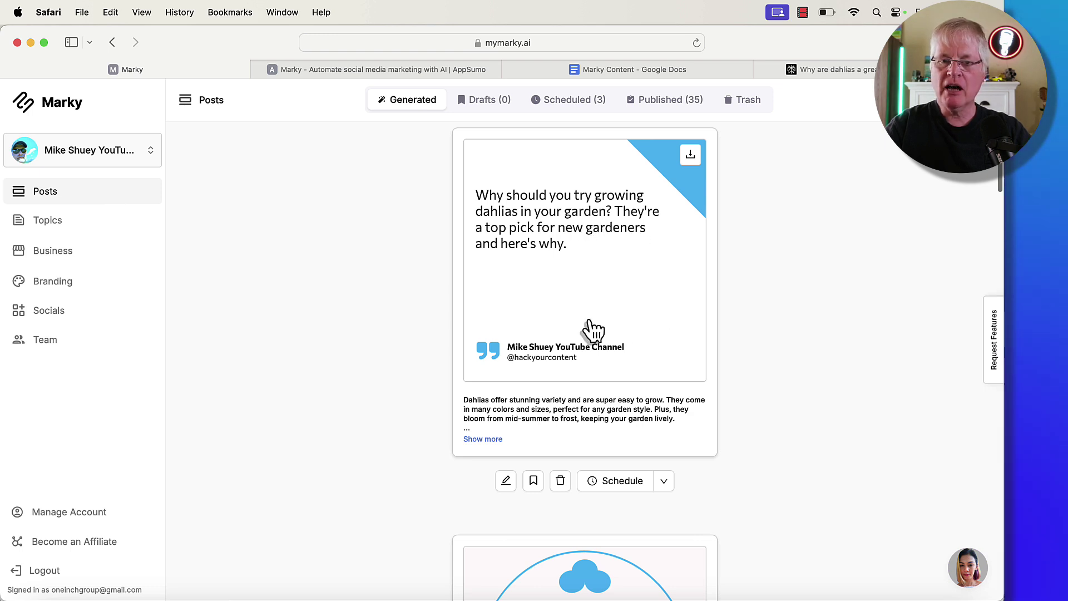
pyautogui.scroll(-1, 502, 306)
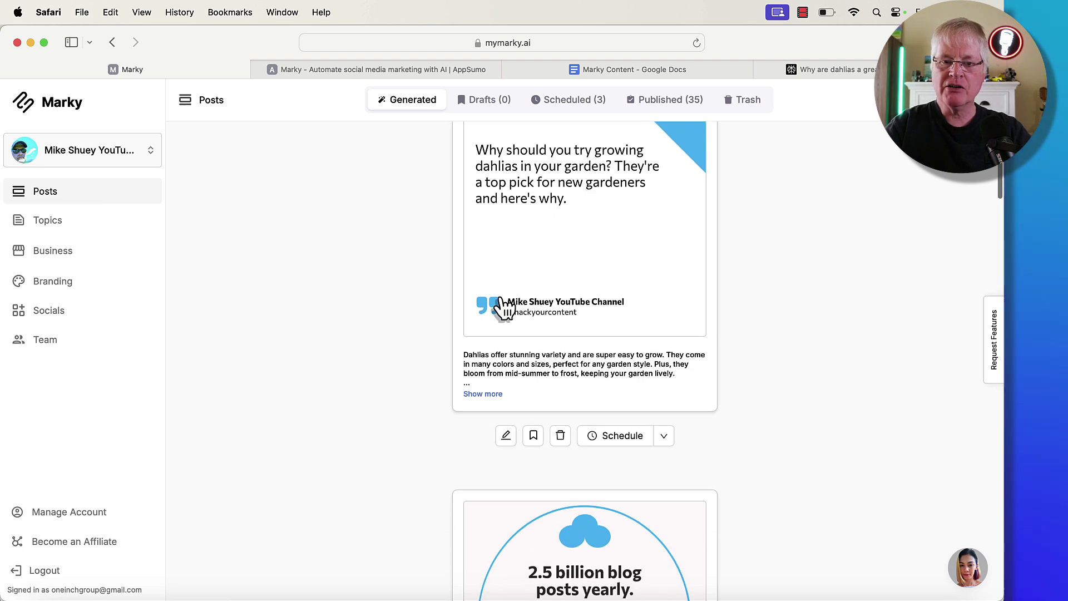
pyautogui.click(483, 394)
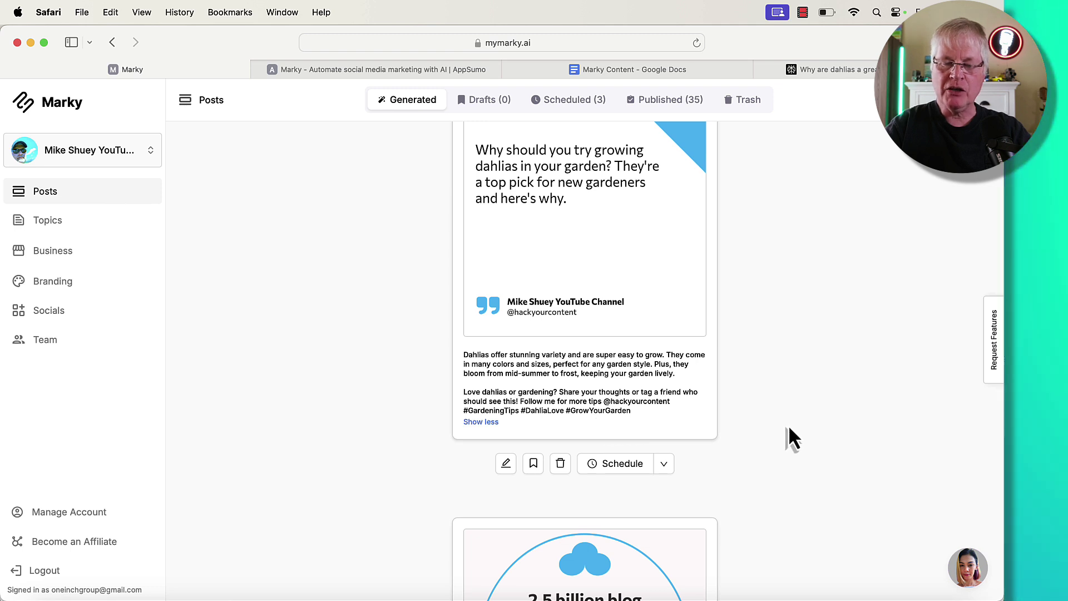
pyautogui.scroll(2, 789, 427)
pyautogui.scroll(-1, 789, 428)
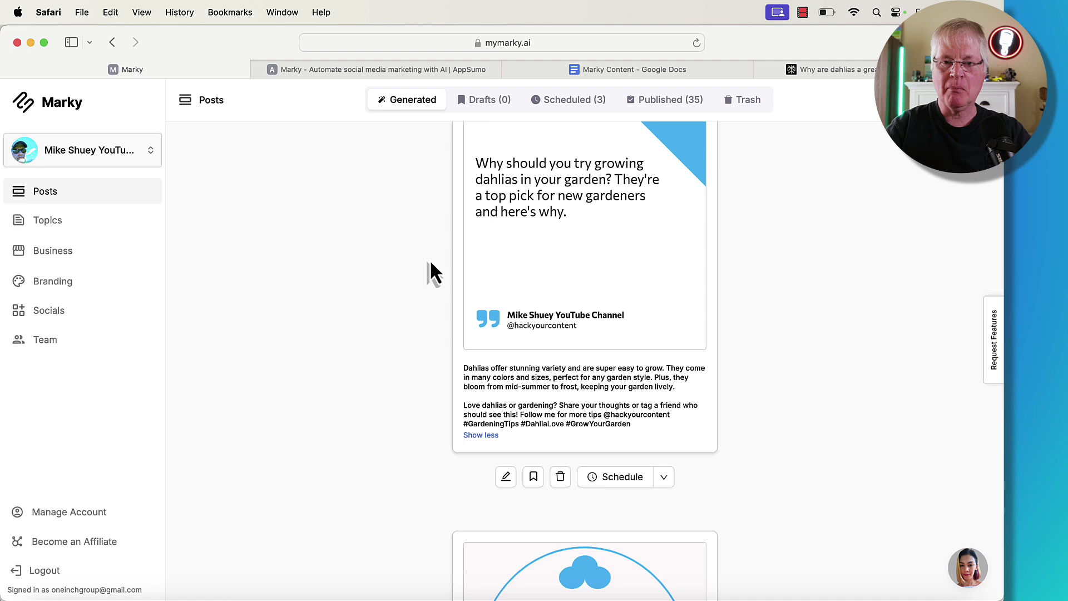
pyautogui.scroll(-1, 430, 271)
pyautogui.scroll(-1, 431, 271)
pyautogui.scroll(-8, 431, 272)
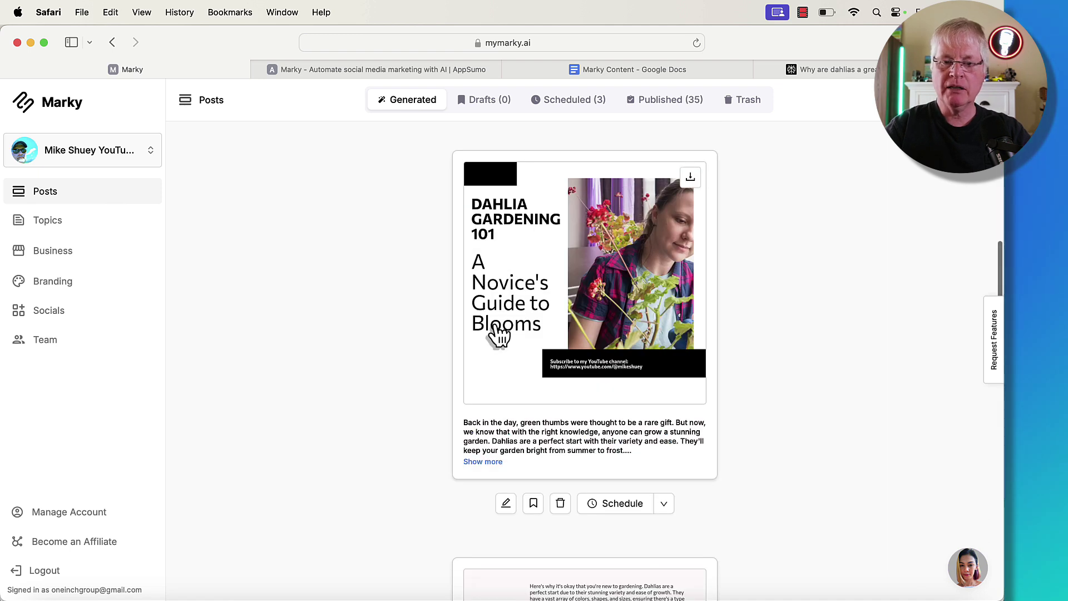
# Inspect the Dahlia Gardening 101 post and its photo, cancel, then trash the dahlia quote post
pyautogui.click(506, 505)
pyautogui.click(391, 359)
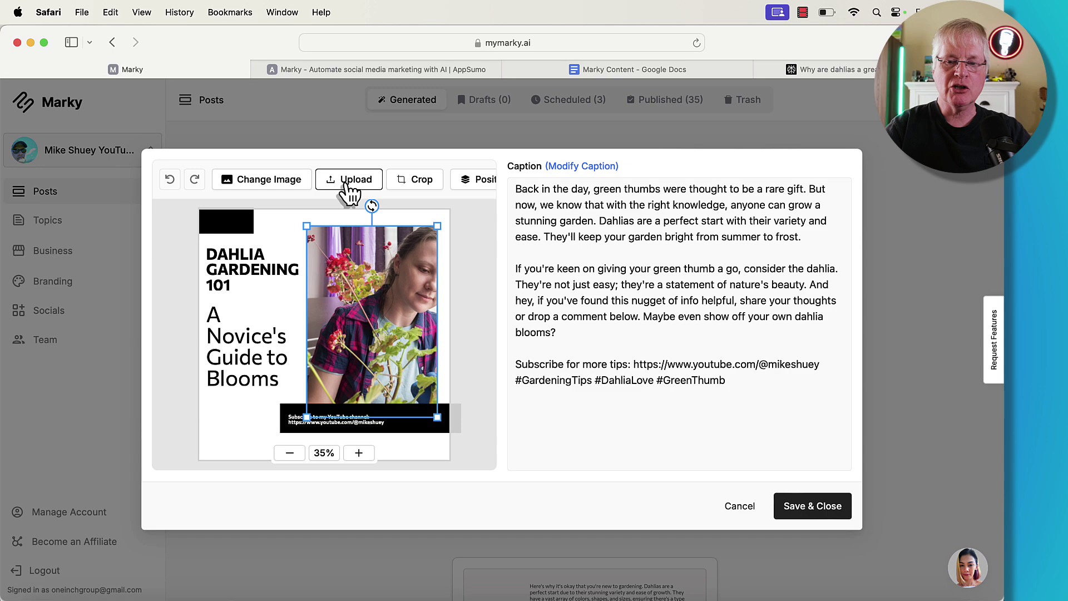
pyautogui.click(740, 506)
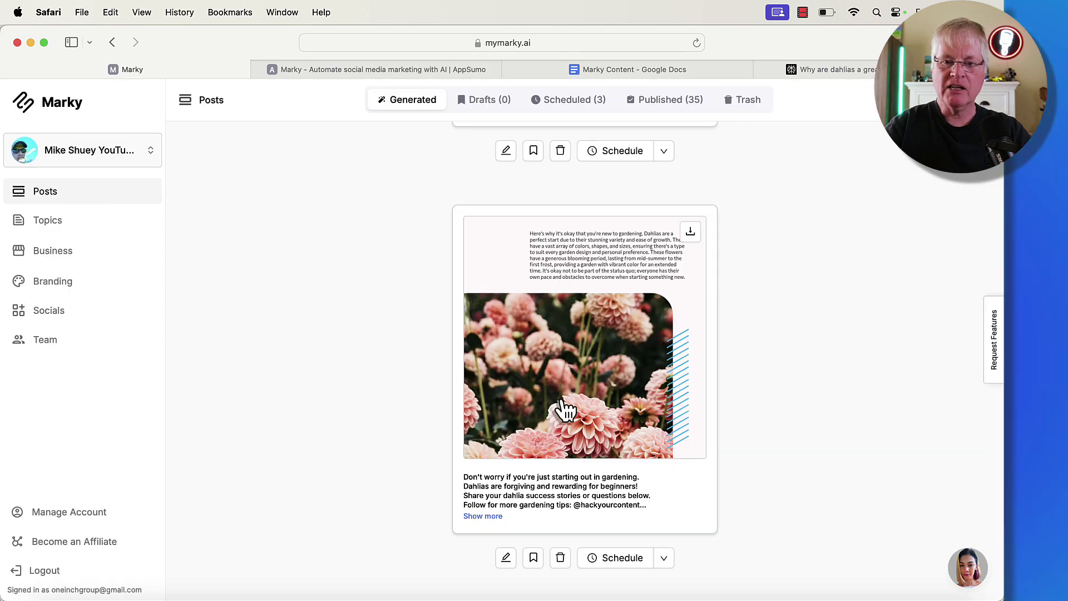
pyautogui.scroll(-3, 279, 331)
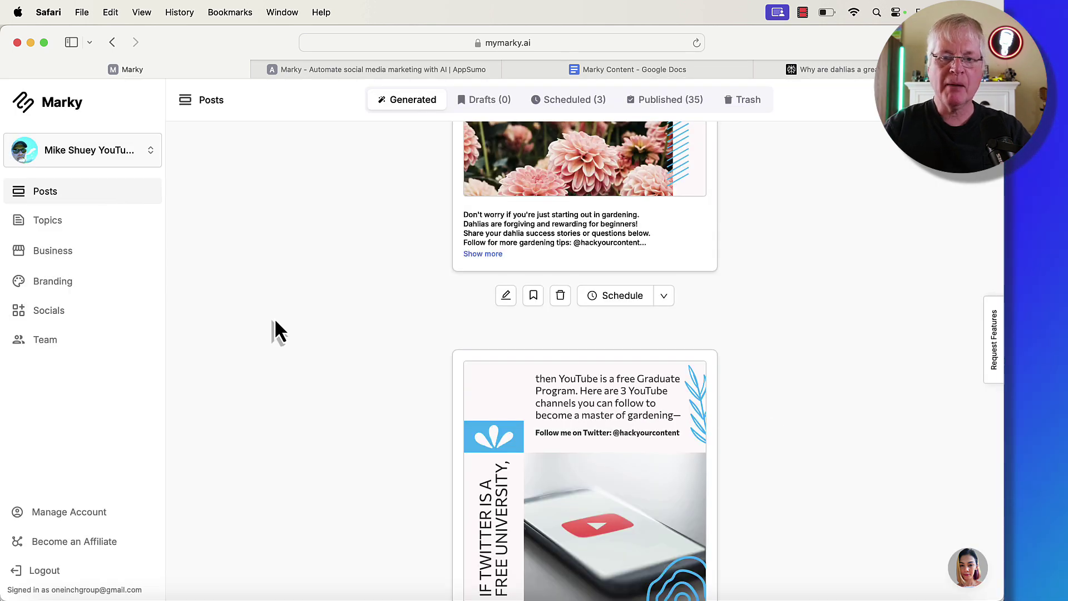
pyautogui.scroll(-5, 276, 322)
pyautogui.scroll(3, 276, 322)
pyautogui.scroll(5, 279, 330)
pyautogui.scroll(5, 278, 330)
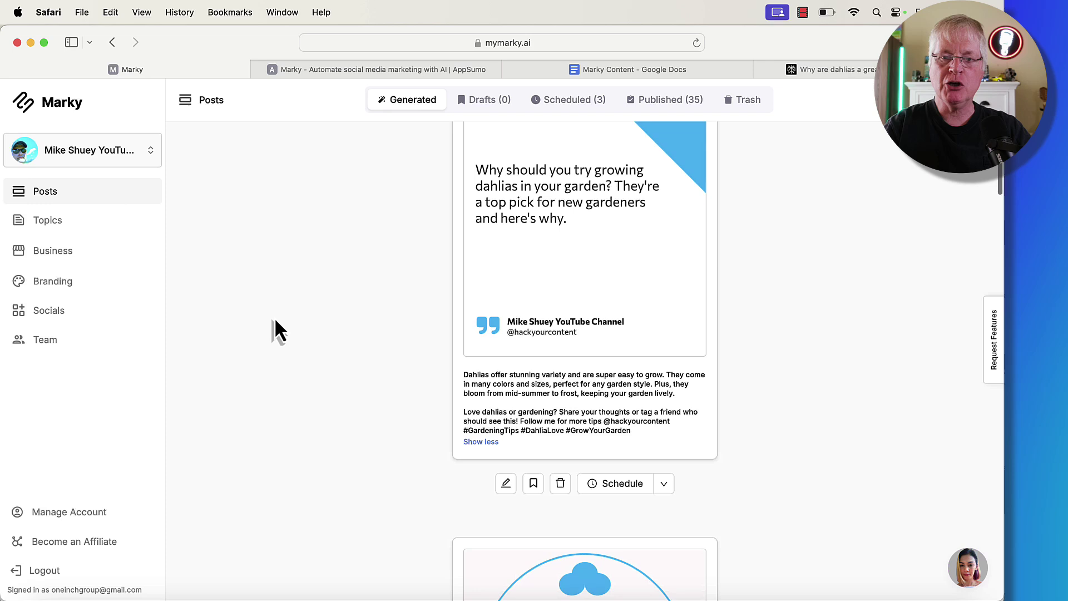
pyautogui.moveTo(584, 275)
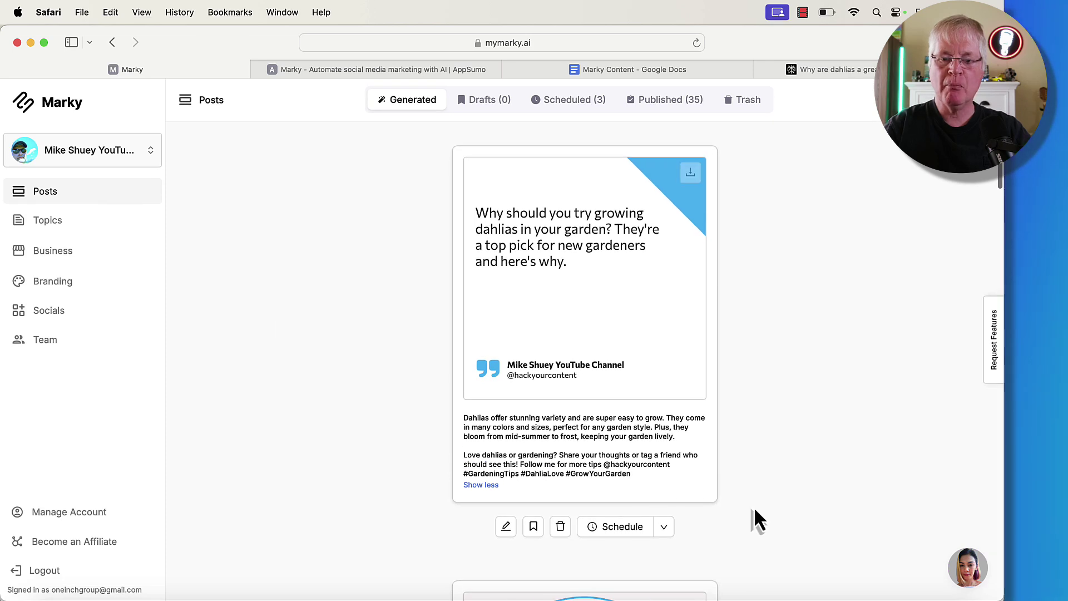
pyautogui.scroll(-3, 753, 511)
pyautogui.click(559, 415)
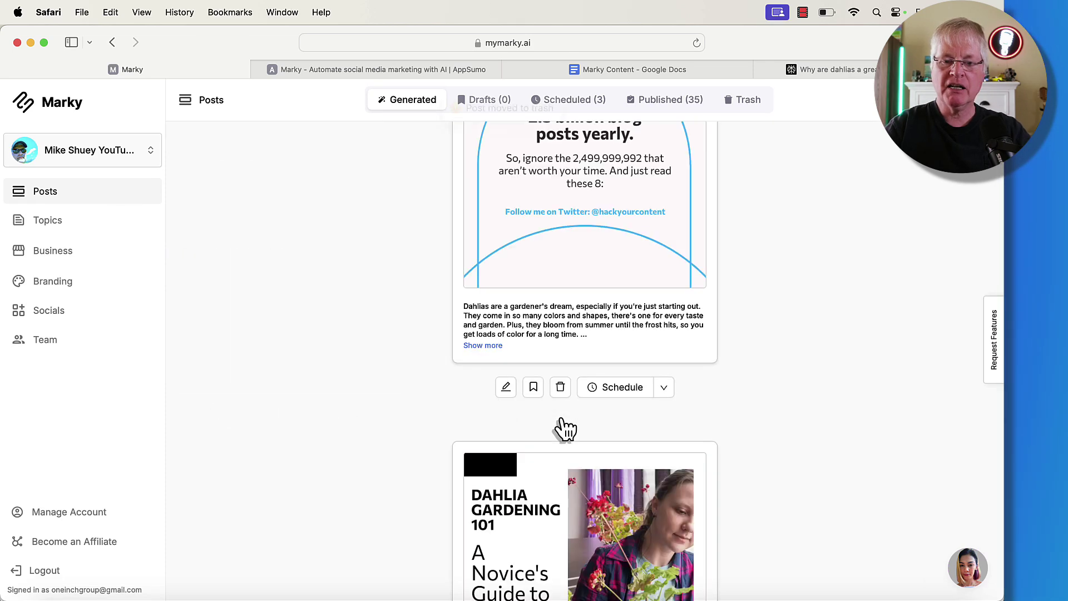
# Trash the five remaining generated posts, including 'I asked her', then return to Marky Content
pyautogui.click(562, 391)
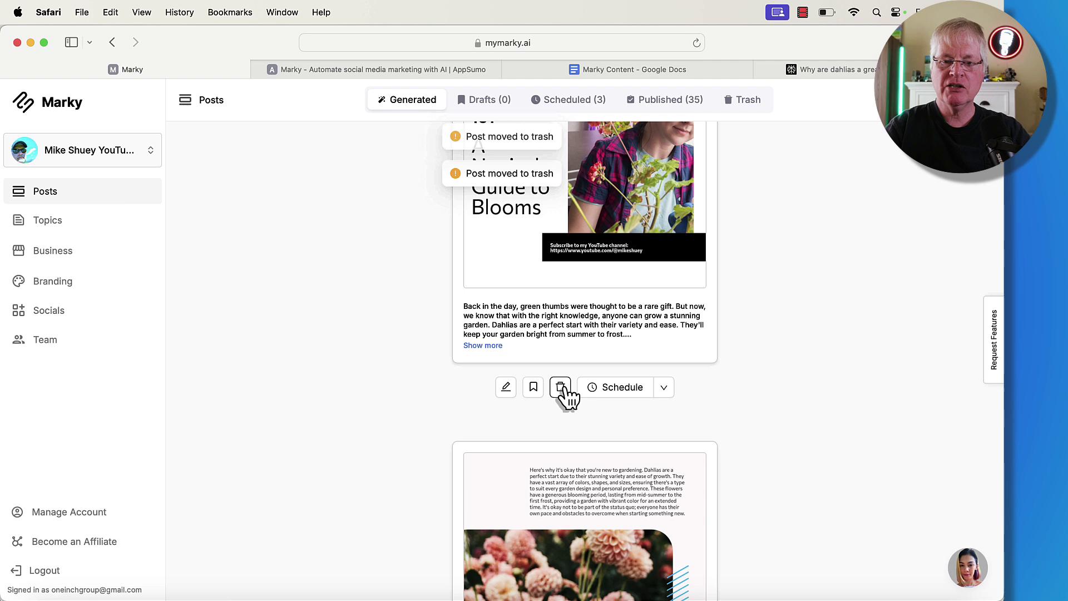
pyautogui.click(563, 389)
pyautogui.click(562, 389)
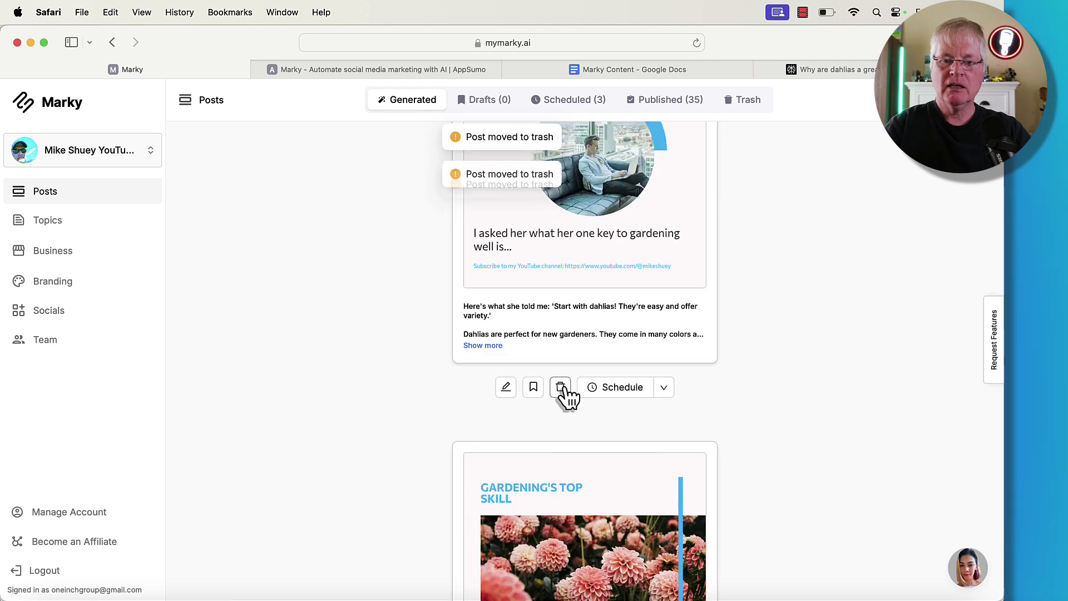
pyautogui.click(563, 395)
pyautogui.click(561, 471)
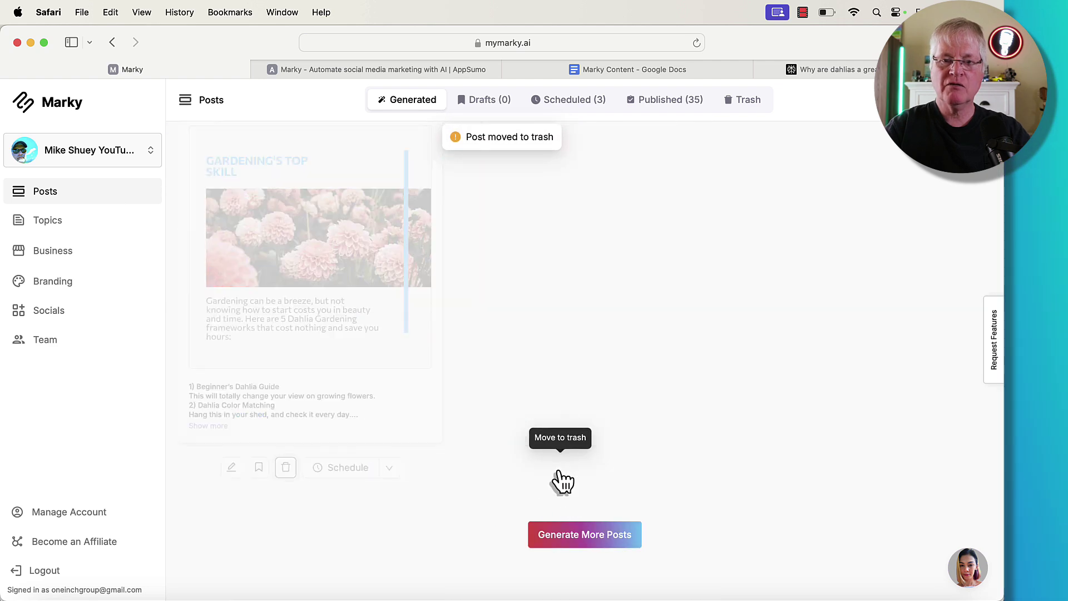
pyautogui.click(610, 73)
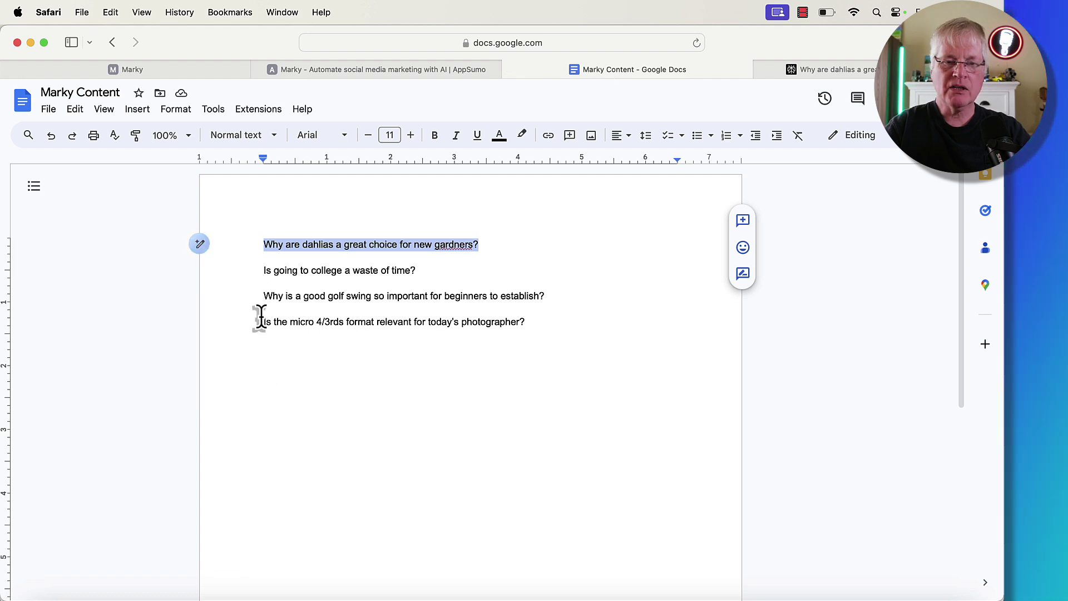
# Highlight the beginner golf swing question in the prompt list, then switch to Perplexity
pyautogui.moveTo(264, 296); pyautogui.dragTo(546, 296)
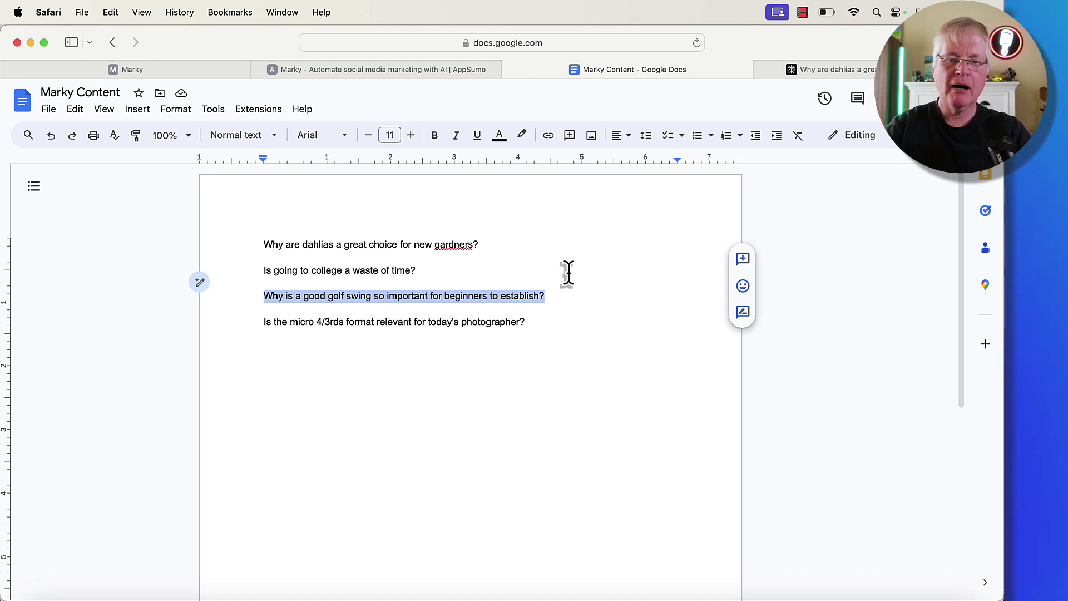
pyautogui.click(816, 70)
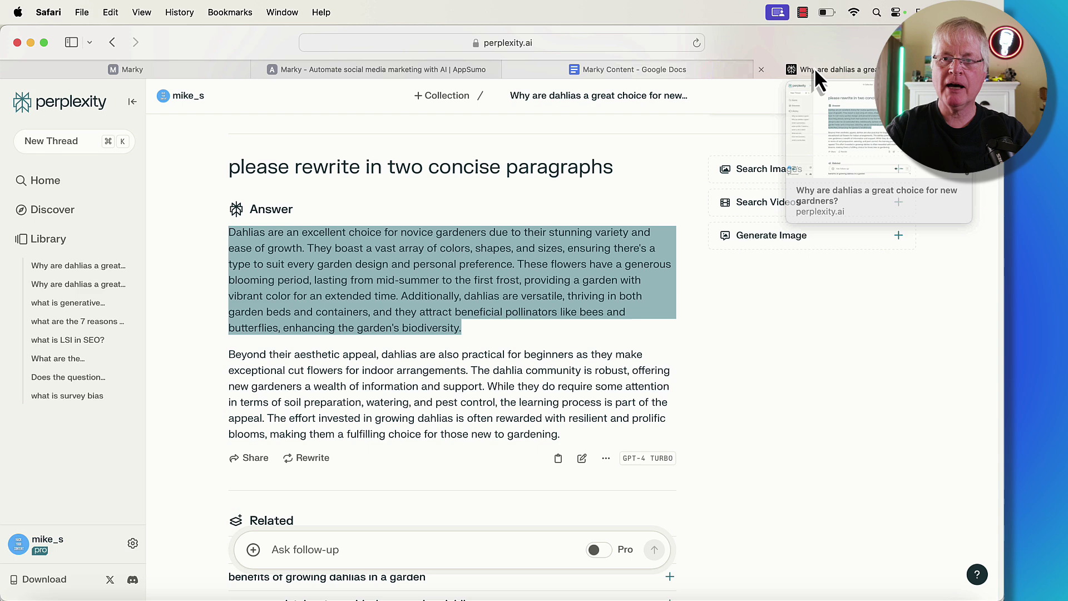
# In a new Perplexity thread, get a two-paragraph golf swing answer and select its first paragraph
pyautogui.click(53, 148)
pyautogui.write('Why is a good golf swing so important for beginners to establish?')
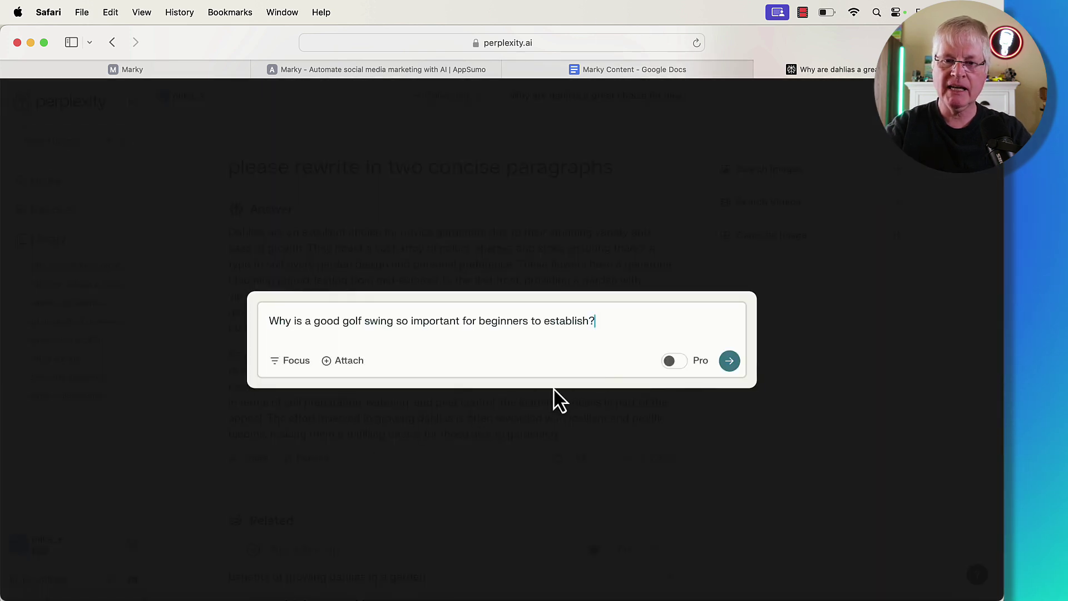
pyautogui.click(735, 358)
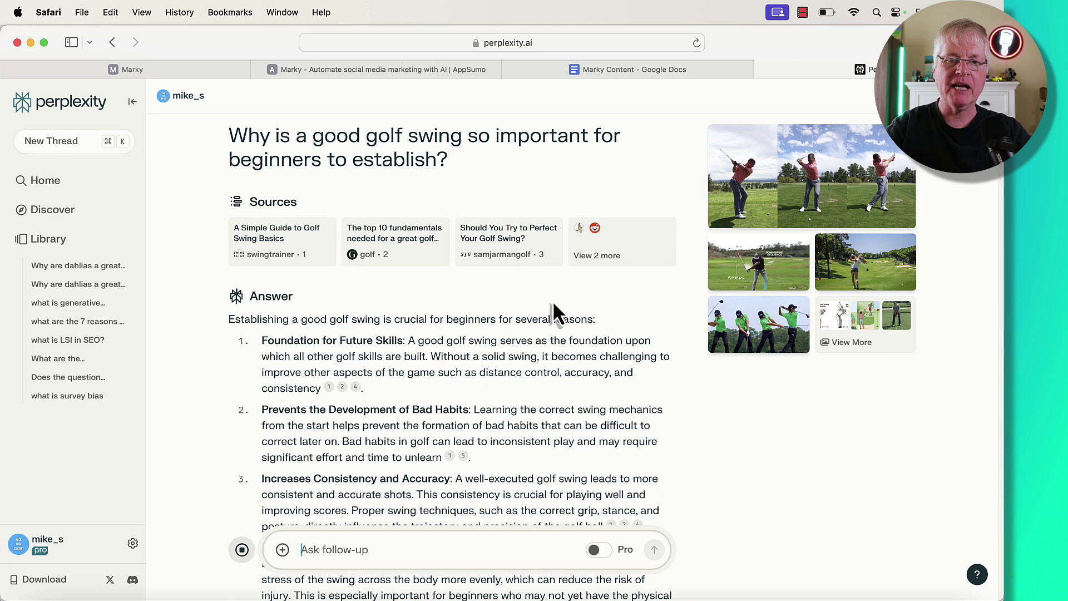
pyautogui.scroll(-5, 566, 422)
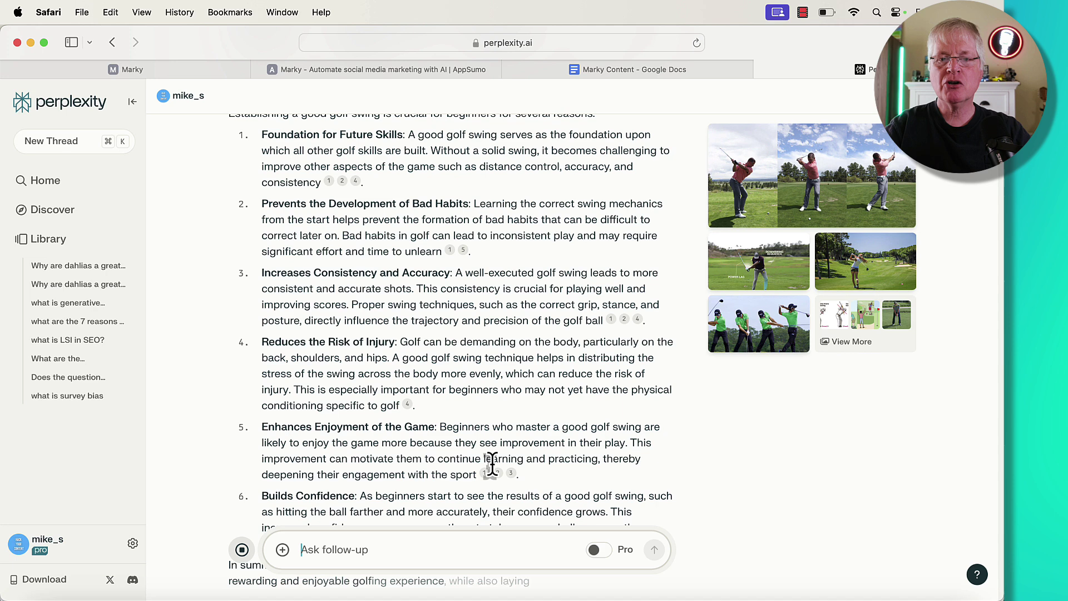
pyautogui.scroll(-5, 494, 465)
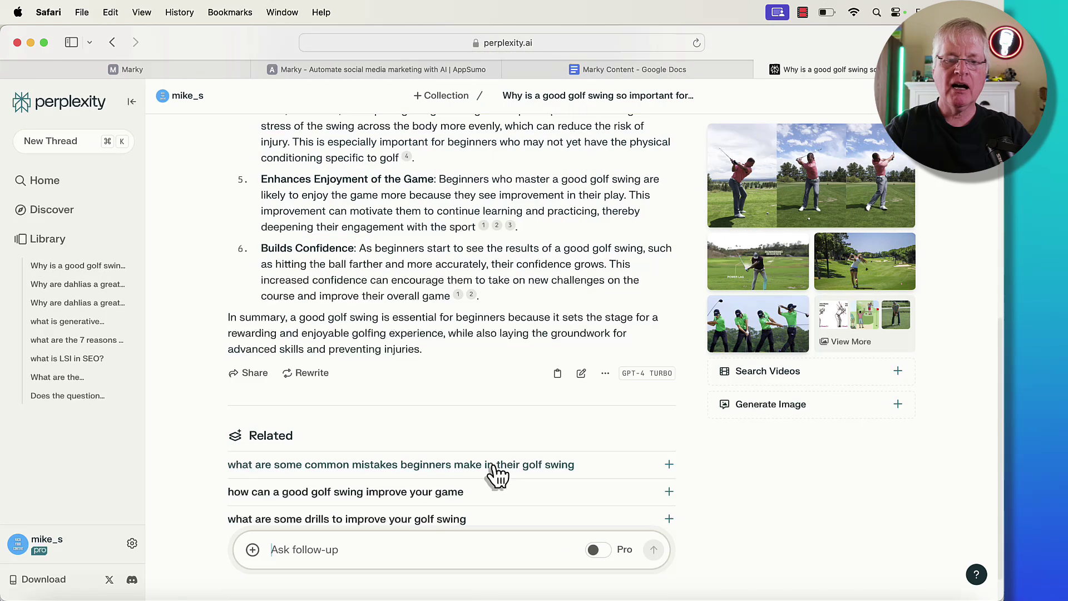
pyautogui.scroll(2, 499, 477)
pyautogui.scroll(1, 498, 476)
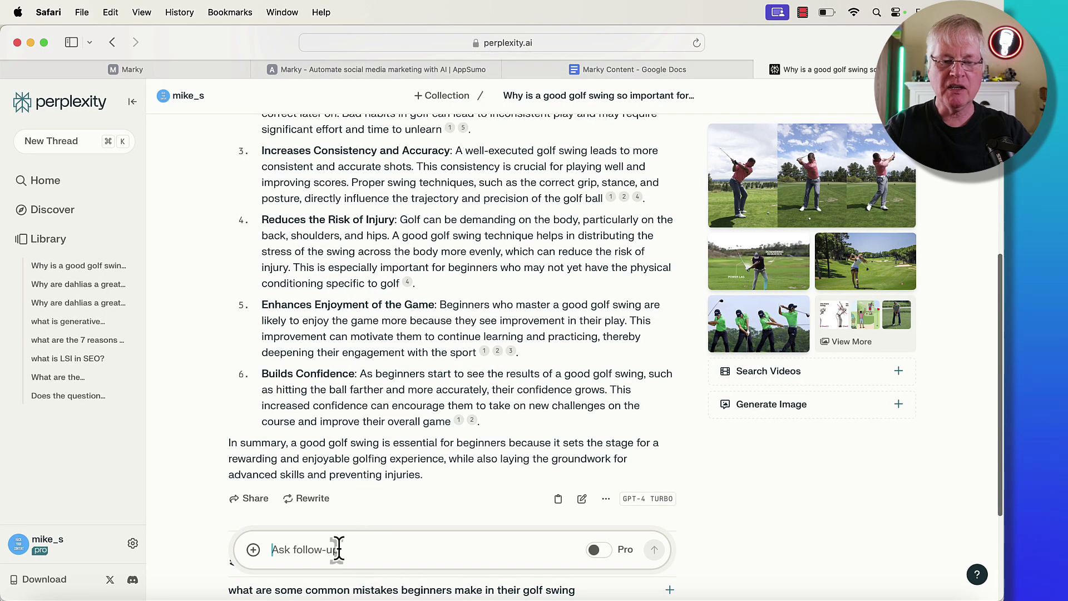
pyautogui.write('consolidate into two concise paragraphs')
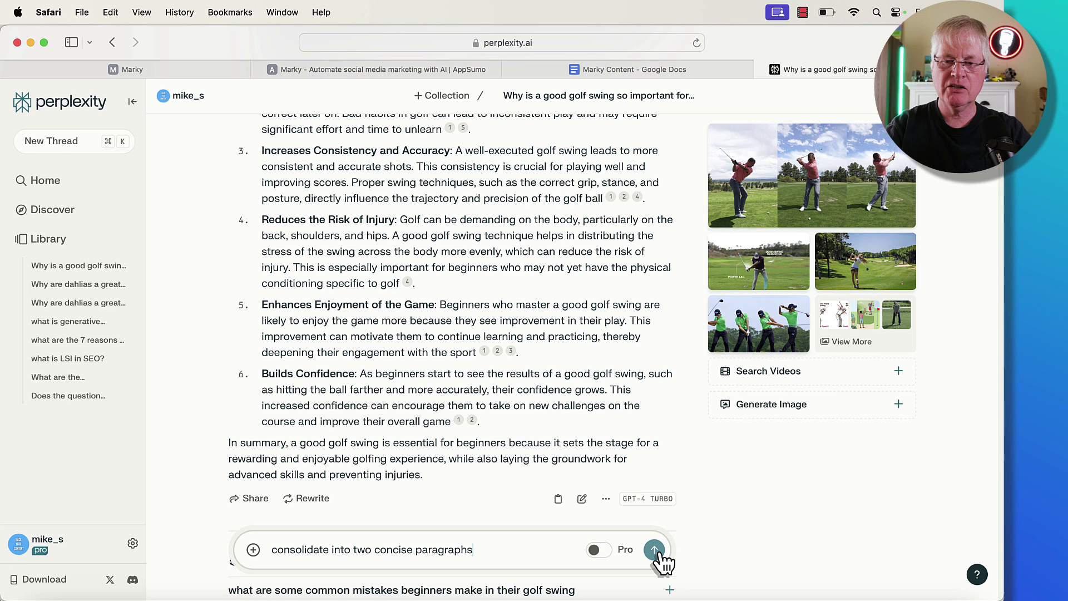
pyautogui.click(659, 553)
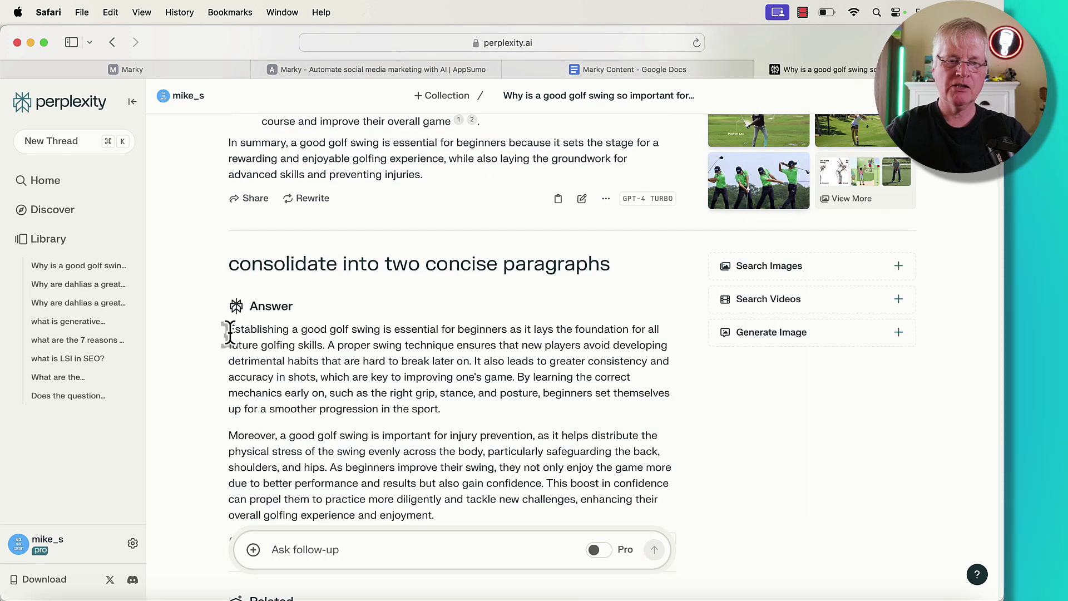
pyautogui.moveTo(229, 329); pyautogui.dragTo(423, 404)
pyautogui.press('super+c')
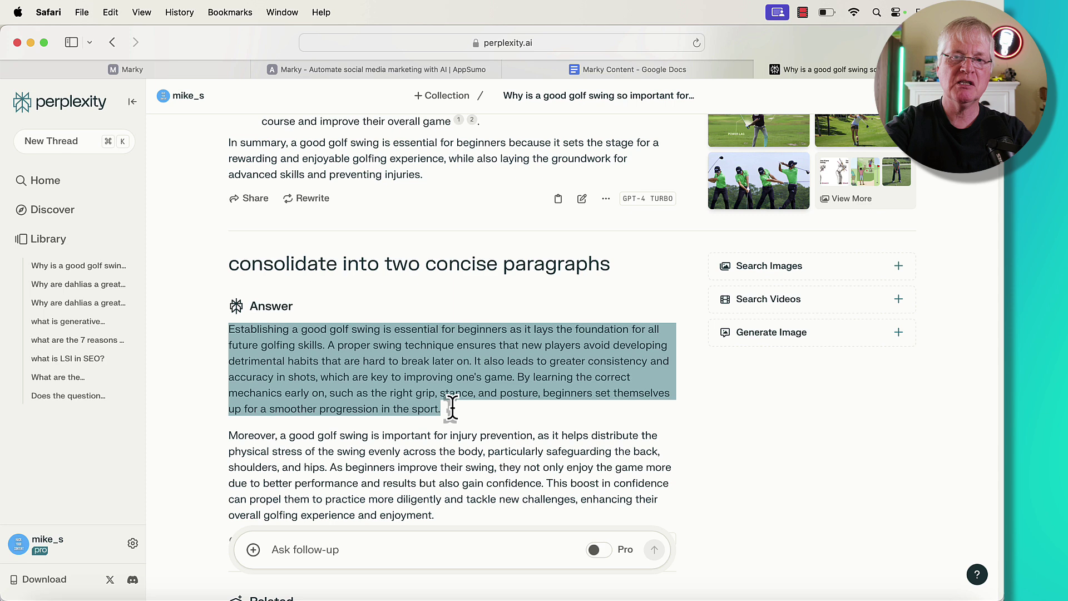
pyautogui.click(184, 69)
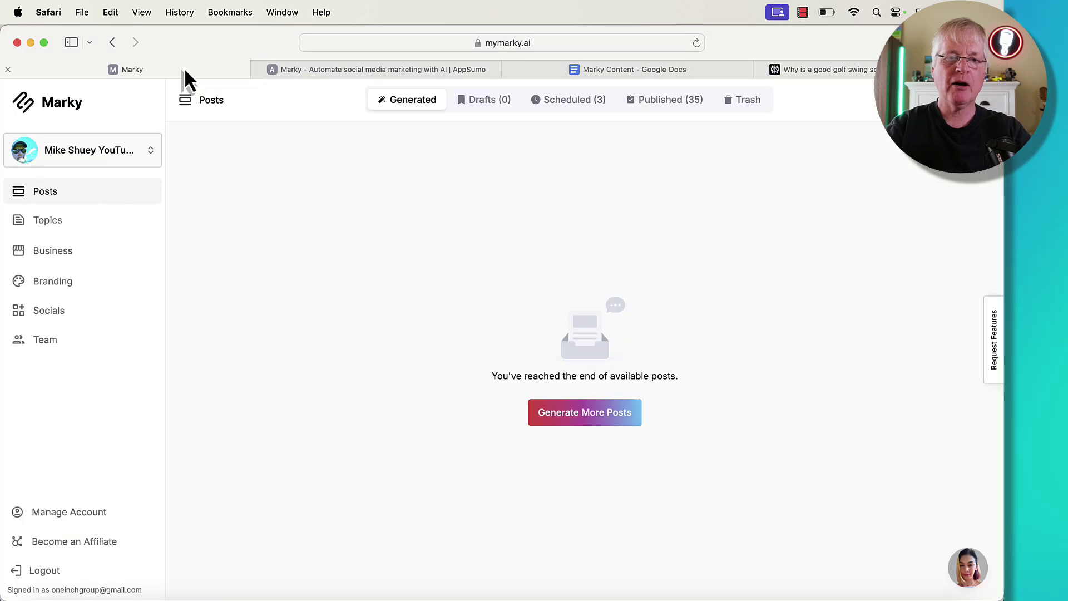
# Save the pasted golf-swing paragraph as a new Marky topic, then toggle Dahlias off
pyautogui.click(57, 223)
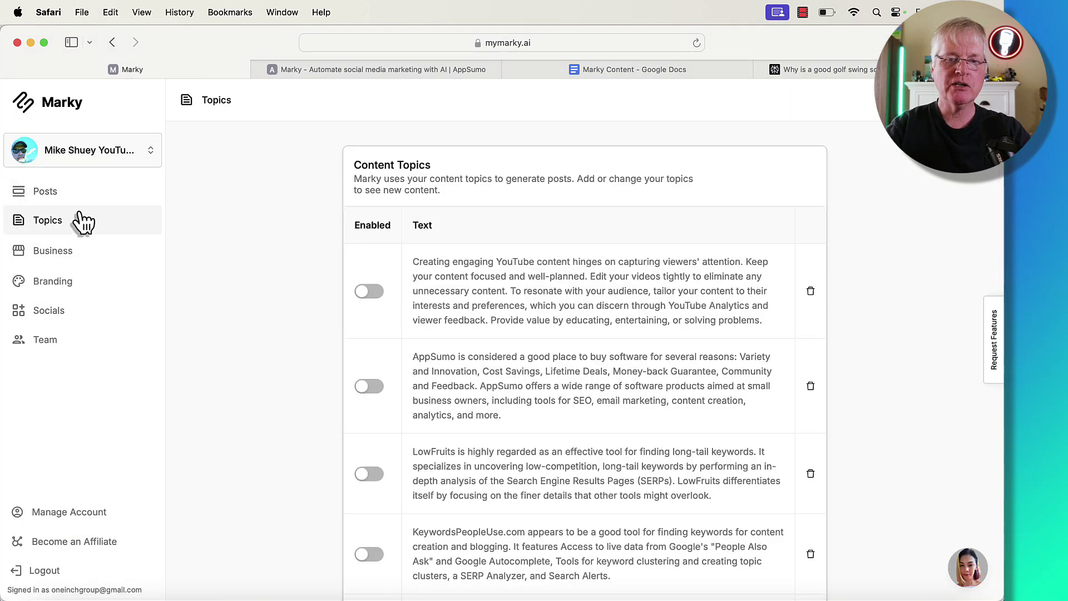
pyautogui.scroll(-5, 752, 459)
pyautogui.click(797, 542)
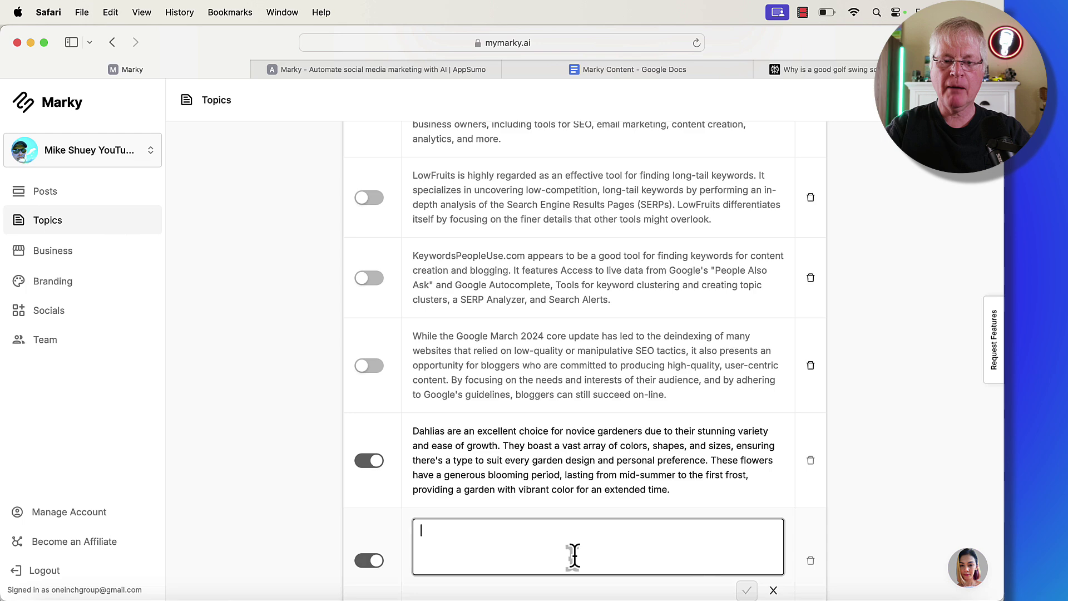
pyautogui.press('super+v')
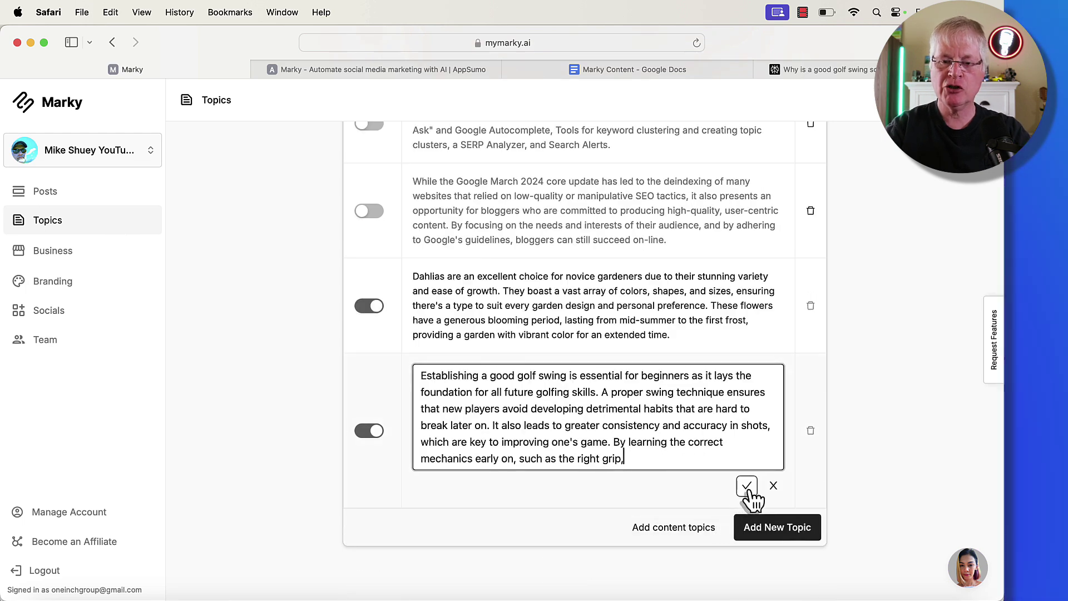
pyautogui.click(748, 487)
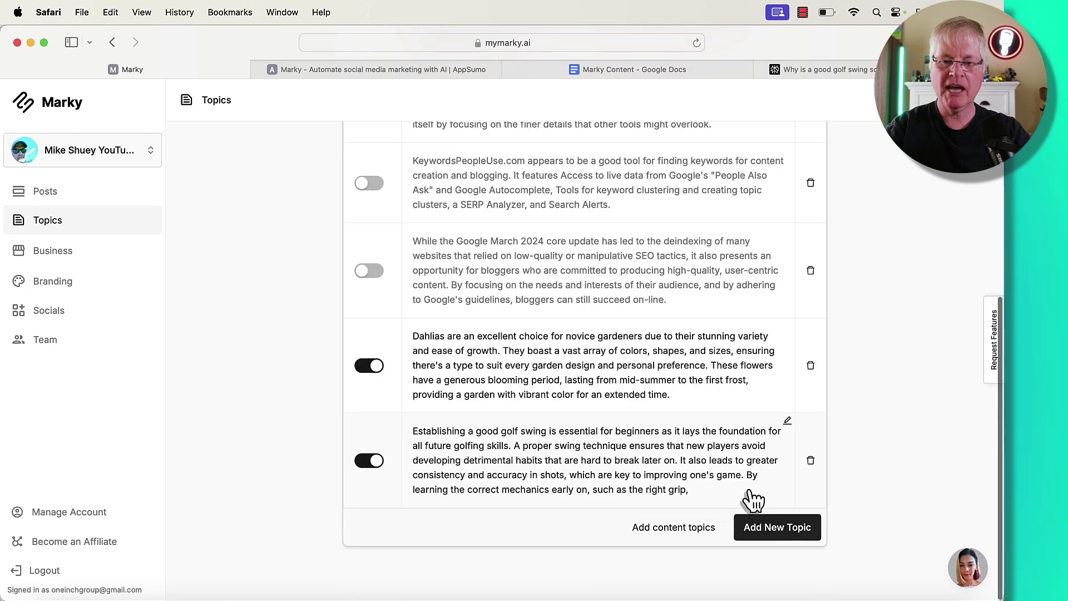
pyautogui.click(370, 366)
pyautogui.scroll(1, 507, 374)
pyautogui.scroll(4, 508, 371)
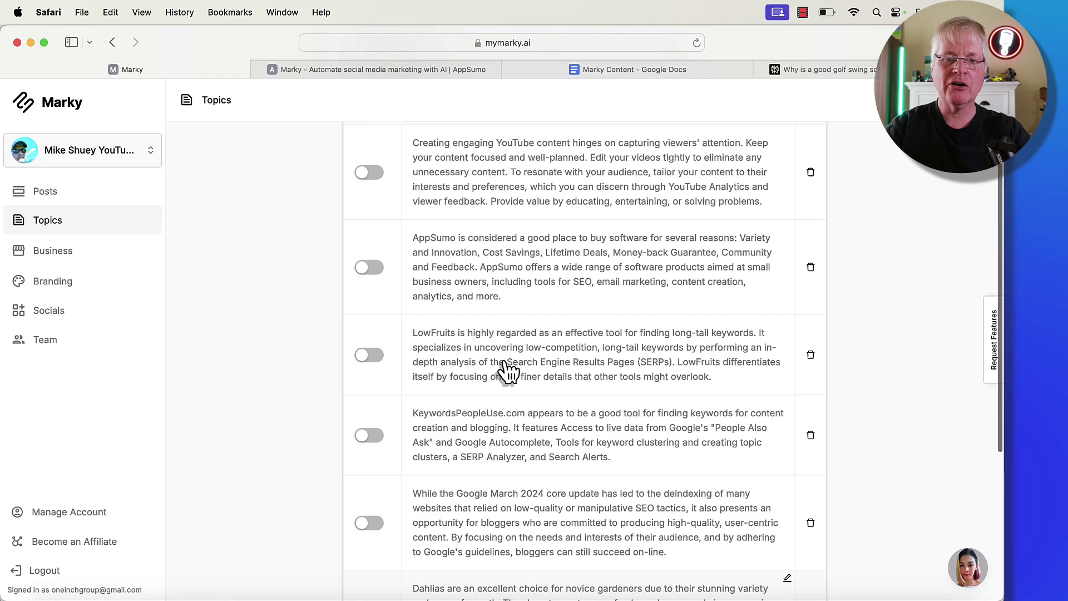
pyautogui.scroll(2, 508, 371)
pyautogui.scroll(-2, 508, 371)
pyautogui.scroll(-3, 508, 370)
pyautogui.scroll(-1, 508, 370)
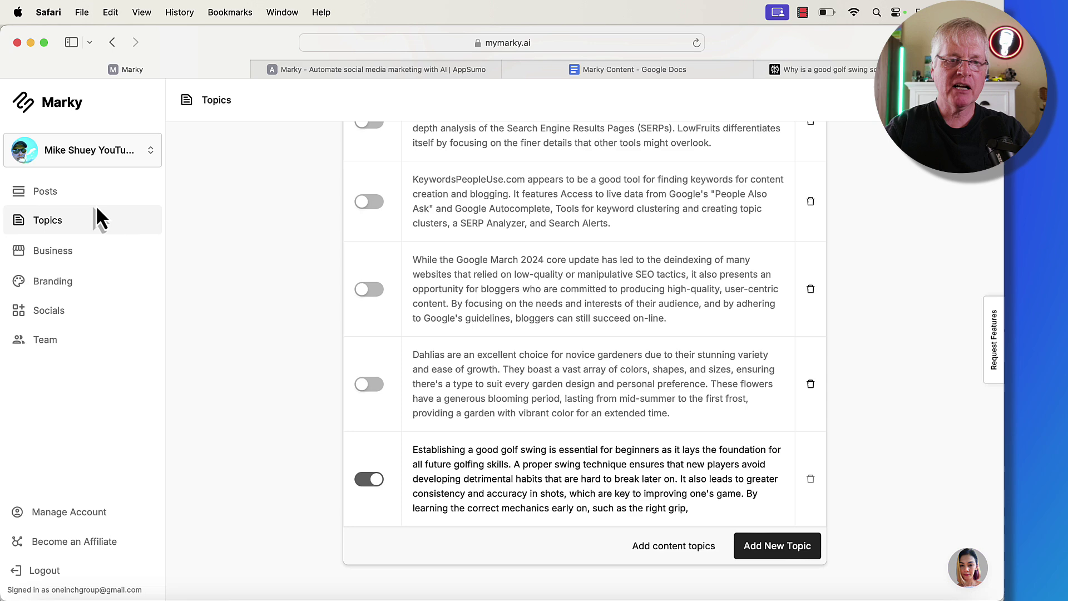
# Generate more golf-swing posts, expand the Golf Swing Basics caption, and move it to drafts
pyautogui.click(41, 193)
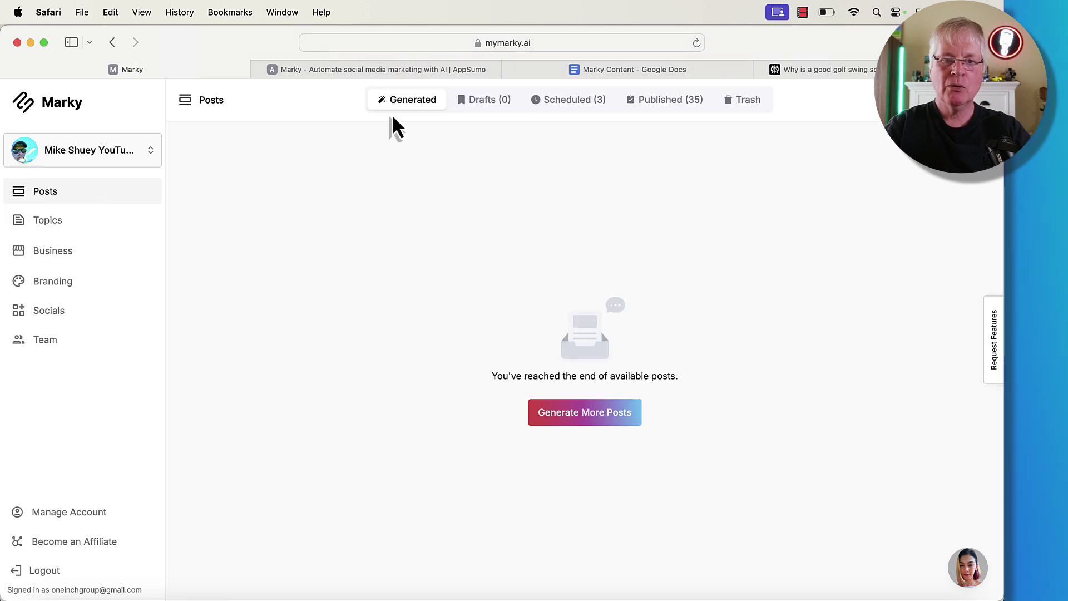
pyautogui.click(610, 414)
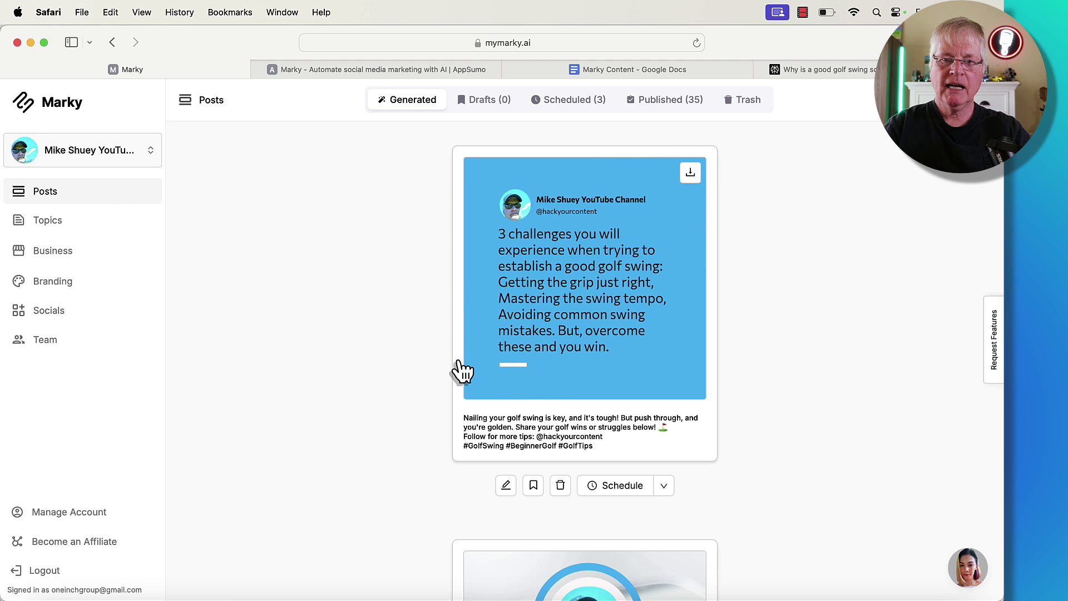
pyautogui.scroll(-1, 410, 355)
pyautogui.scroll(-5, 411, 355)
pyautogui.scroll(-2, 410, 355)
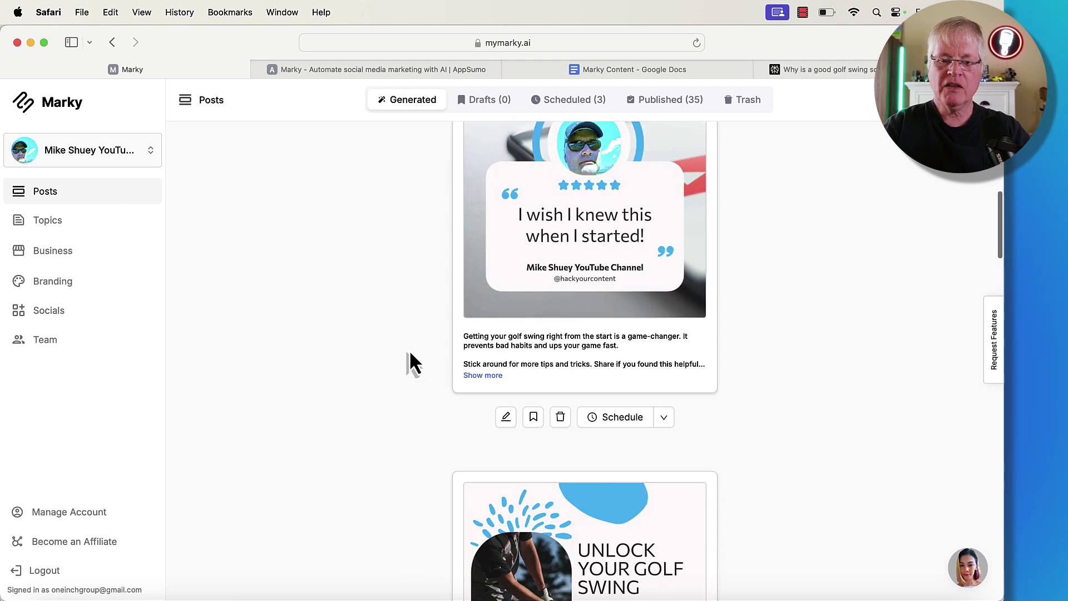
pyautogui.scroll(-3, 410, 355)
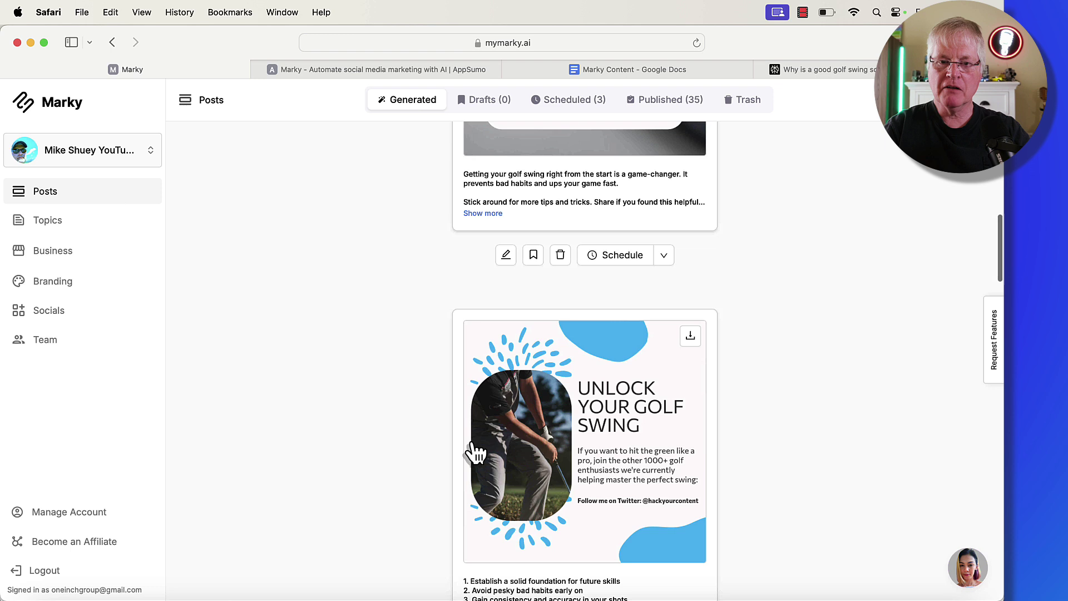
pyautogui.scroll(5, 476, 451)
pyautogui.scroll(-1, 476, 452)
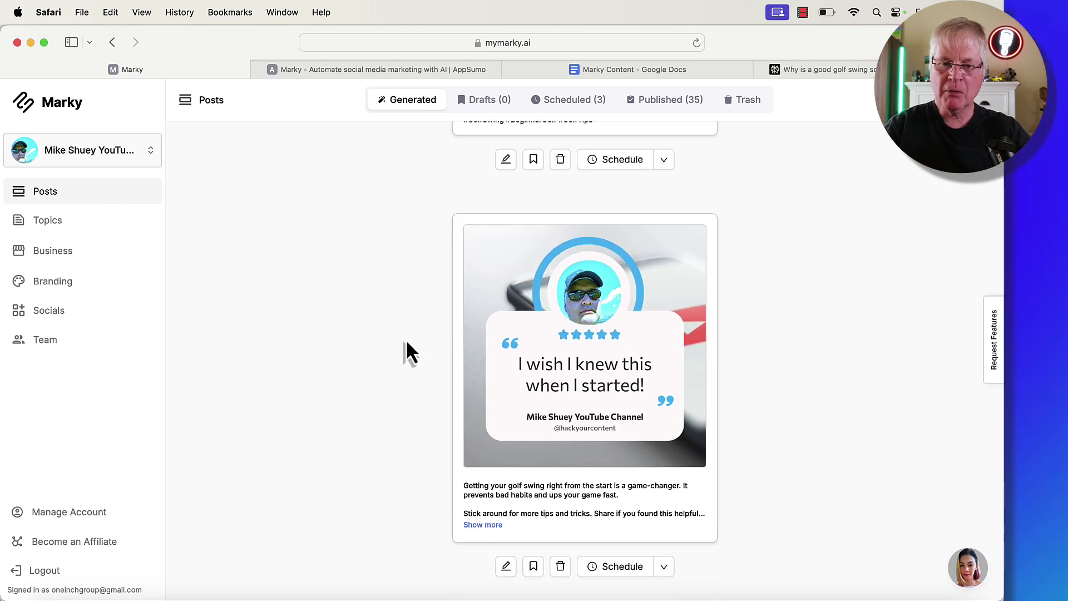
pyautogui.moveTo(585, 346)
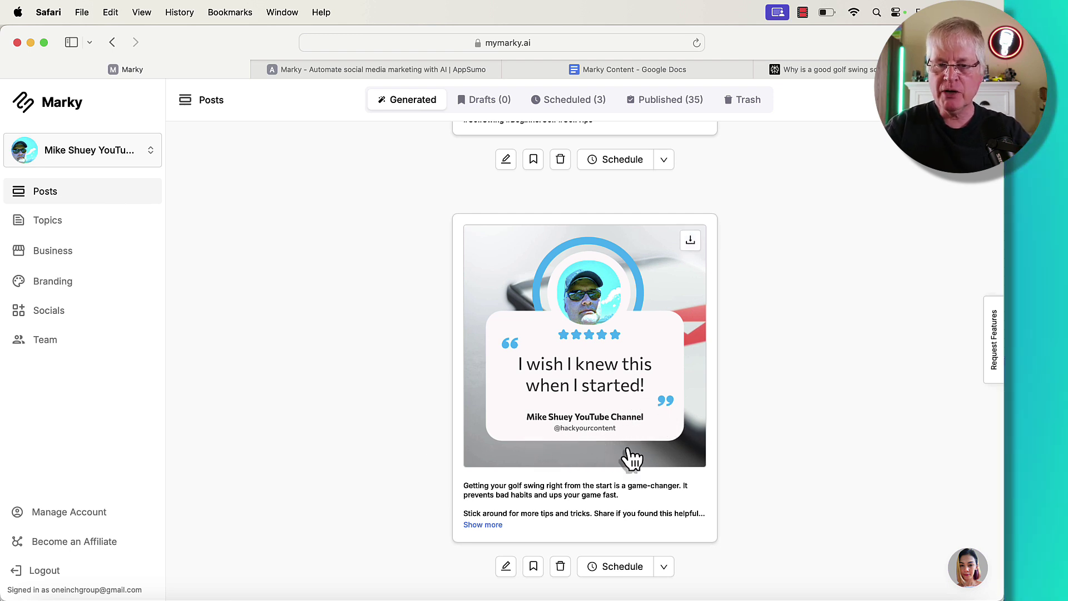
pyautogui.scroll(5, 383, 396)
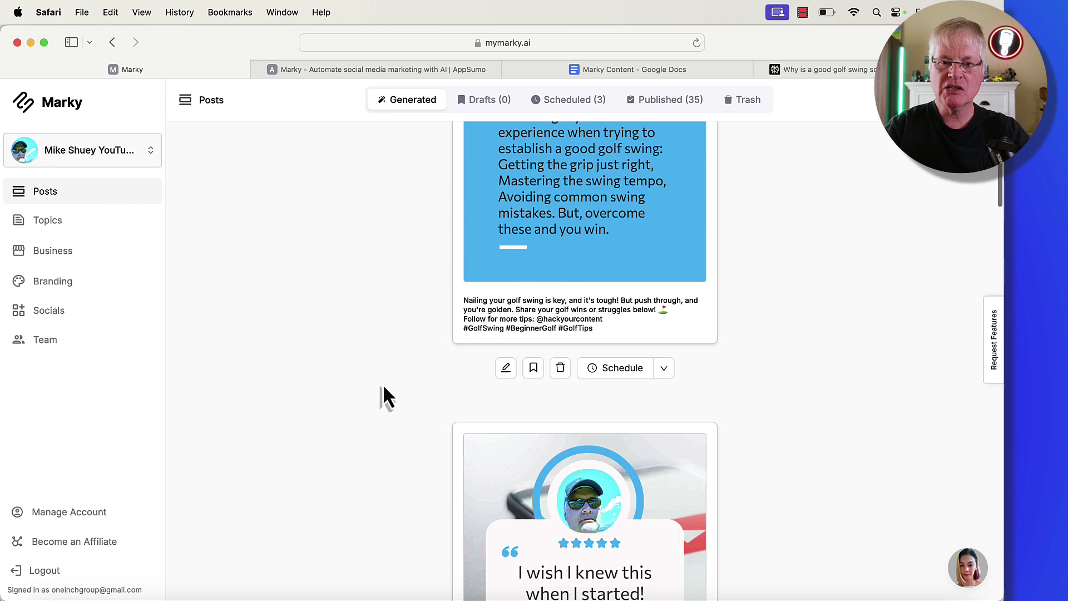
pyautogui.scroll(3, 383, 396)
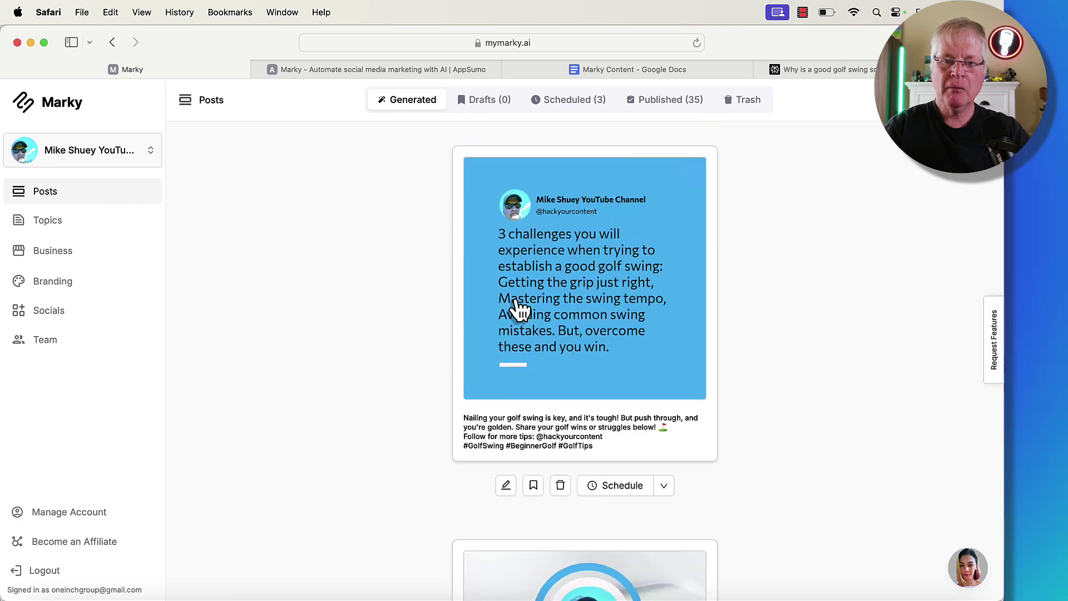
pyautogui.moveTo(585, 278)
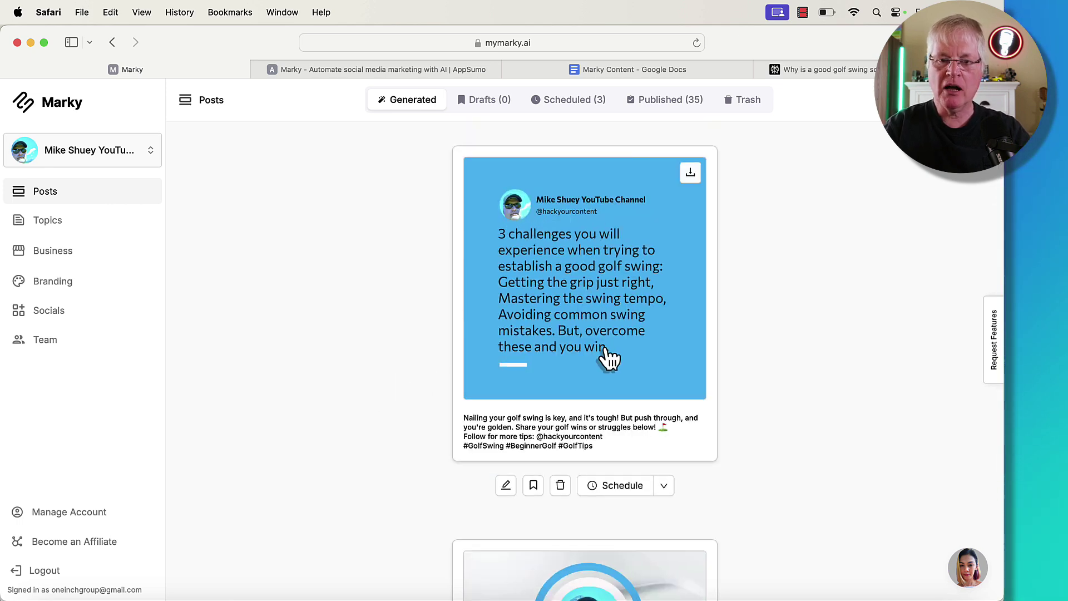
pyautogui.scroll(-10, 609, 357)
pyautogui.scroll(-5, 609, 357)
pyautogui.scroll(-2, 609, 358)
pyautogui.scroll(-2, 610, 358)
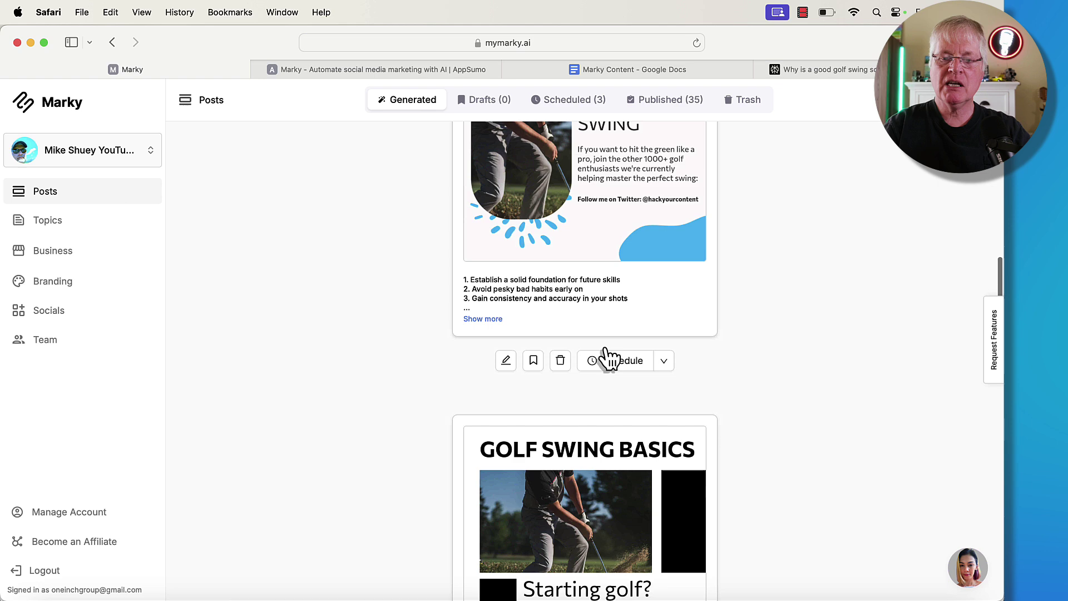
pyautogui.scroll(-3, 610, 358)
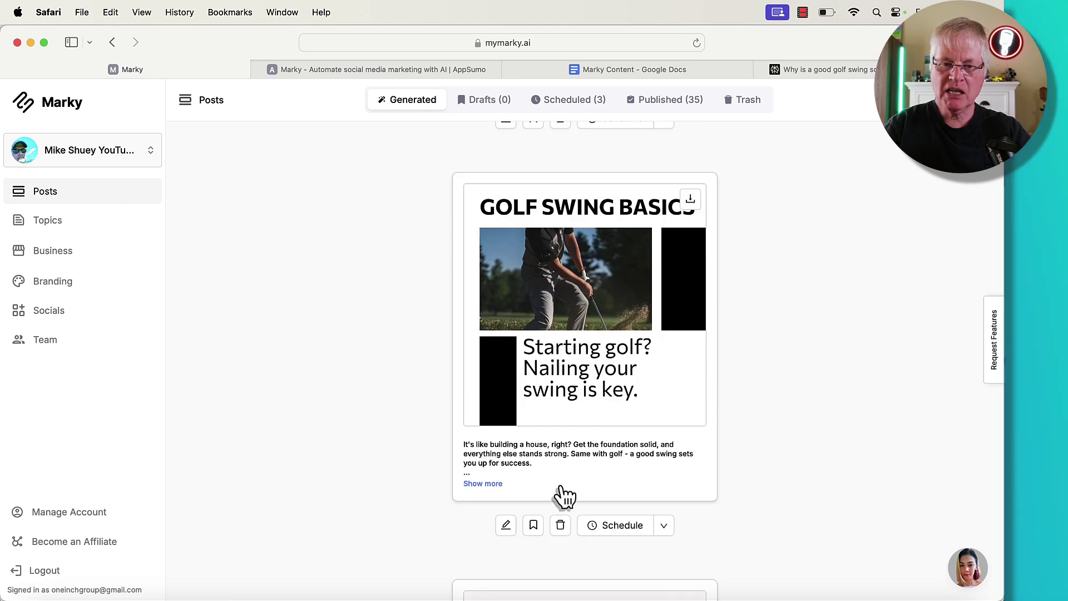
pyautogui.click(484, 483)
pyautogui.scroll(-1, 585, 468)
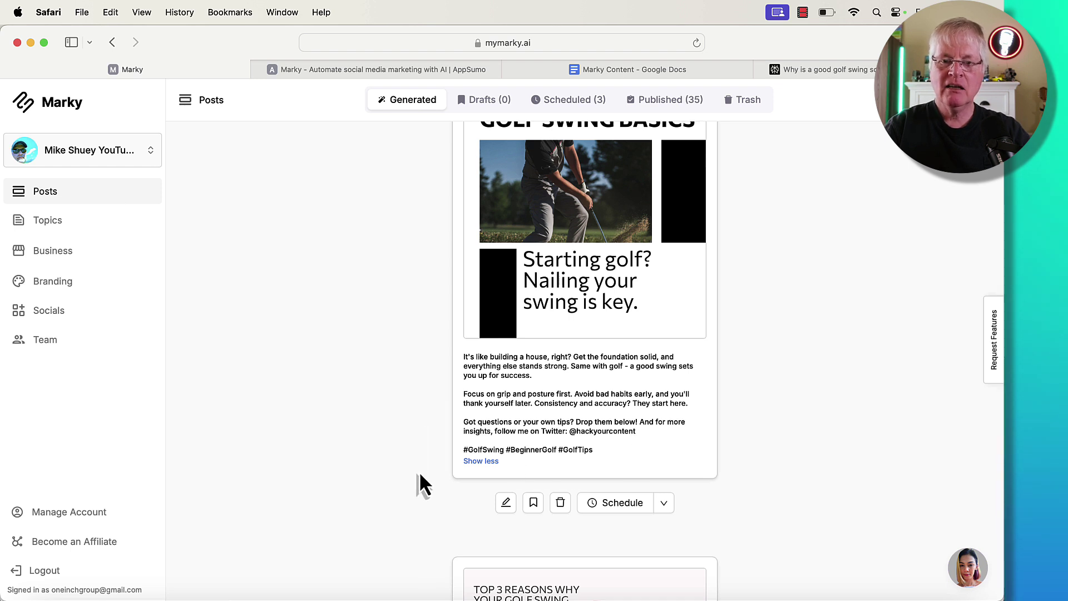
pyautogui.scroll(1, 420, 472)
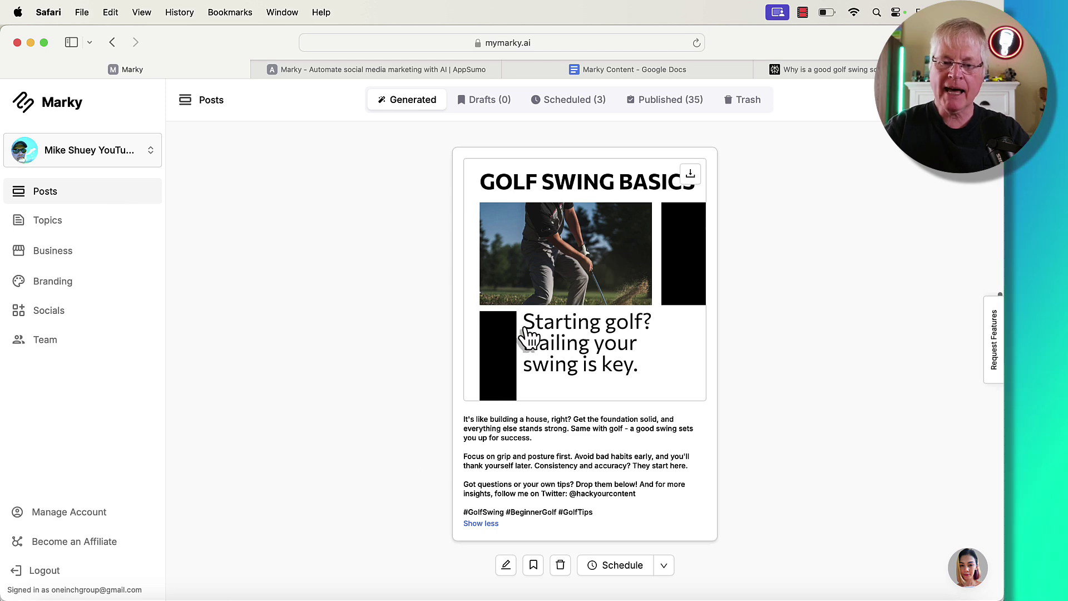
pyautogui.scroll(-1, 524, 338)
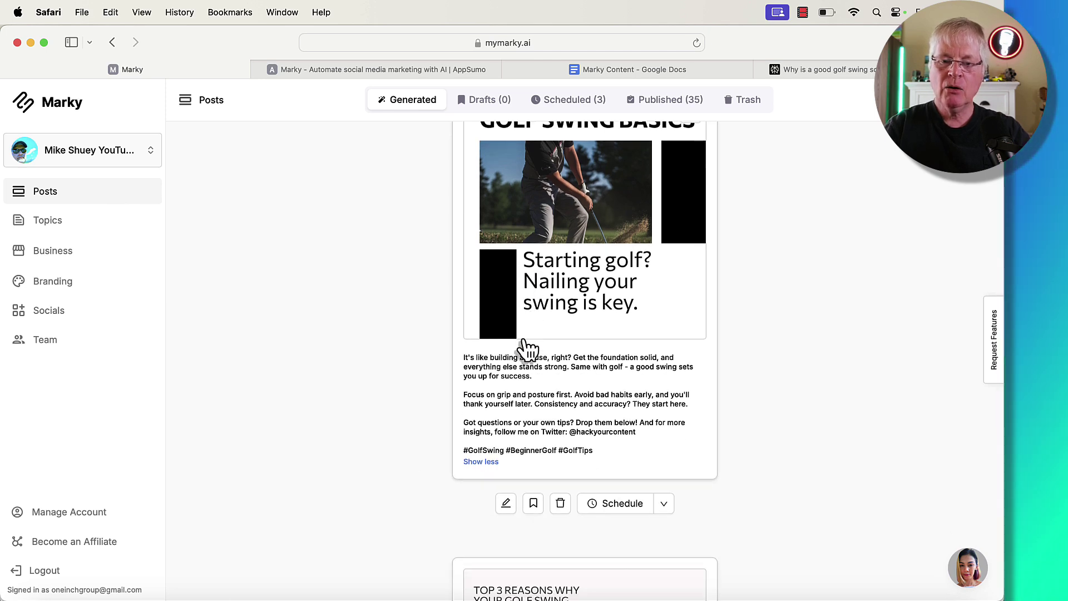
pyautogui.click(534, 506)
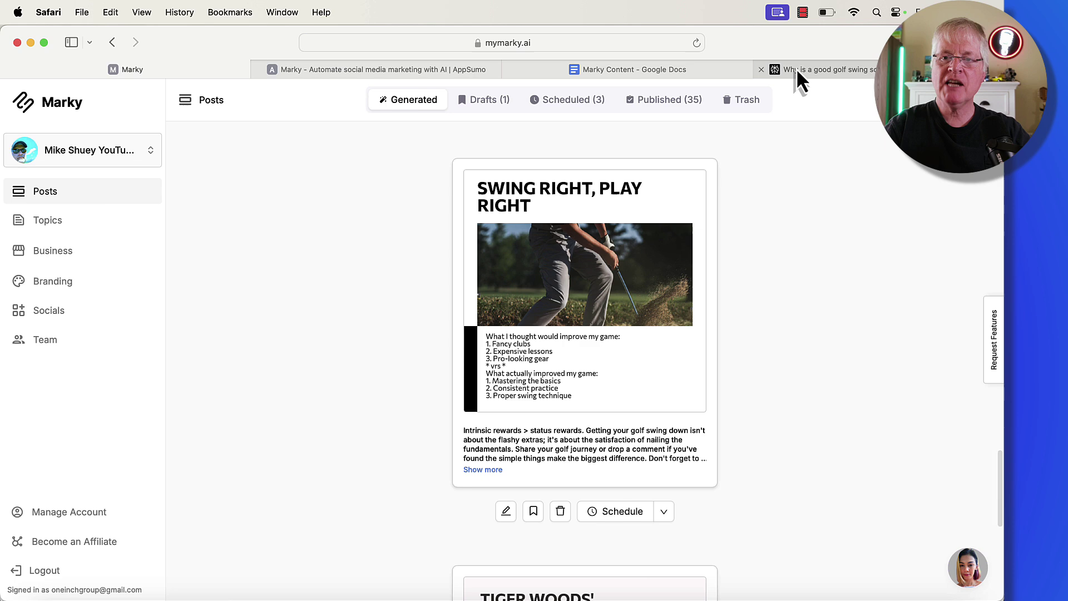
pyautogui.click(796, 70)
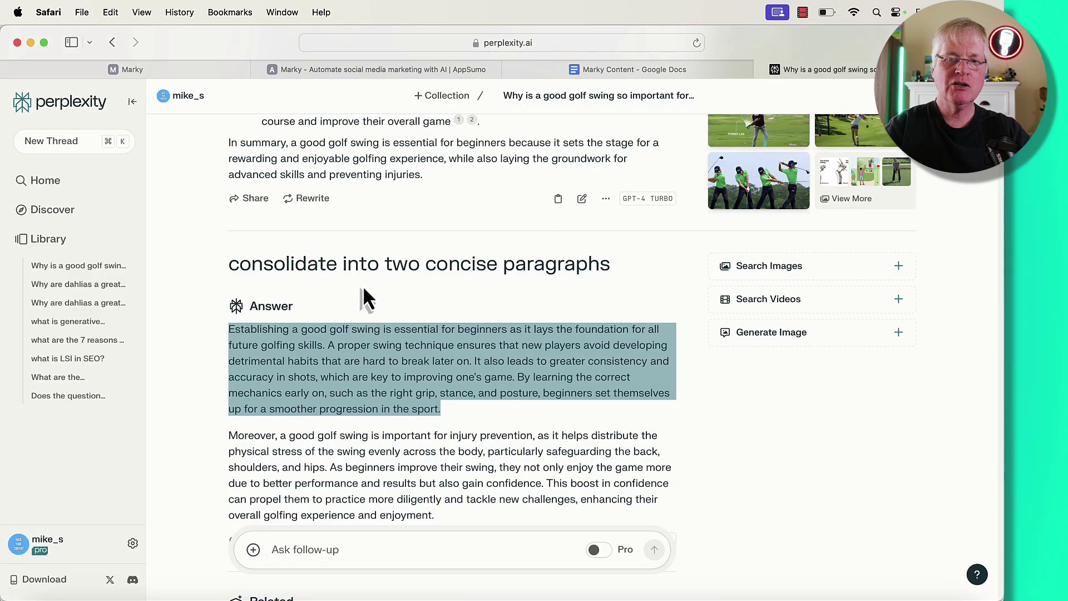
pyautogui.click(200, 72)
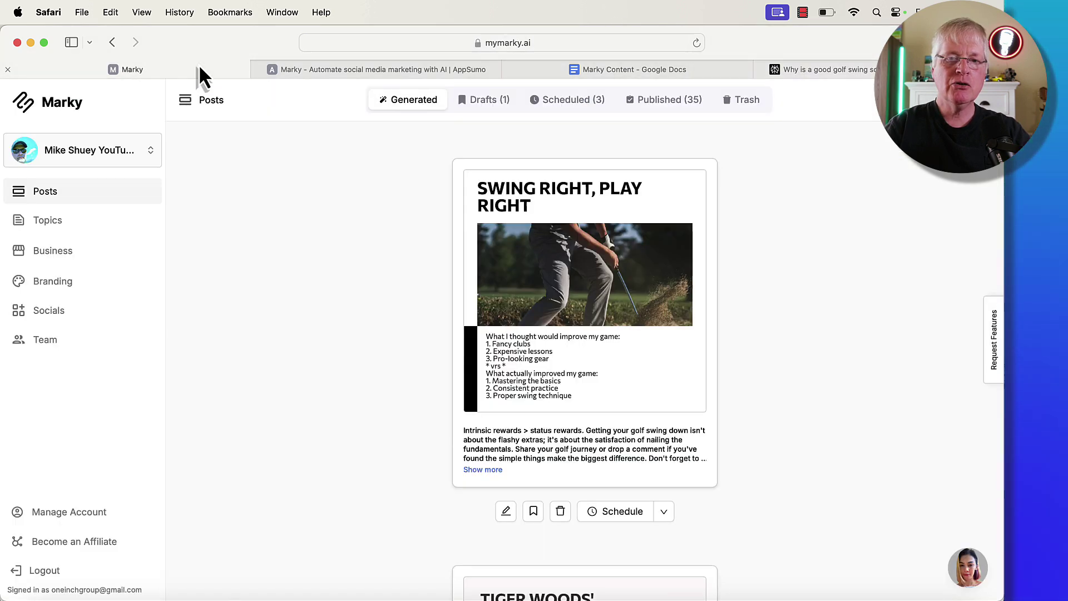
pyautogui.scroll(5, 690, 306)
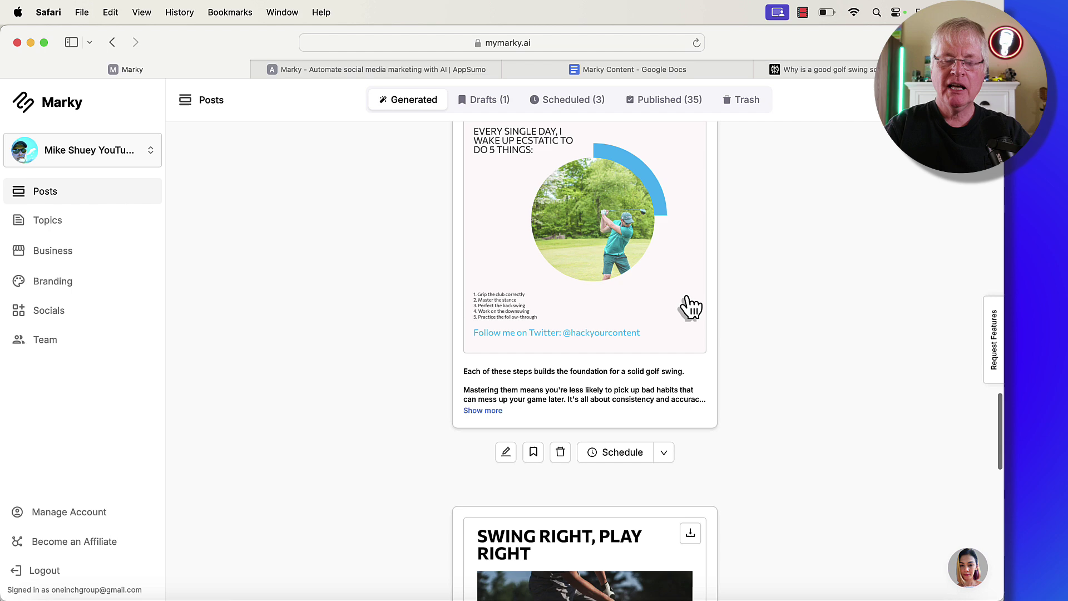
pyautogui.scroll(3, 689, 306)
pyautogui.scroll(3, 690, 306)
pyautogui.scroll(3, 689, 306)
pyautogui.scroll(3, 689, 307)
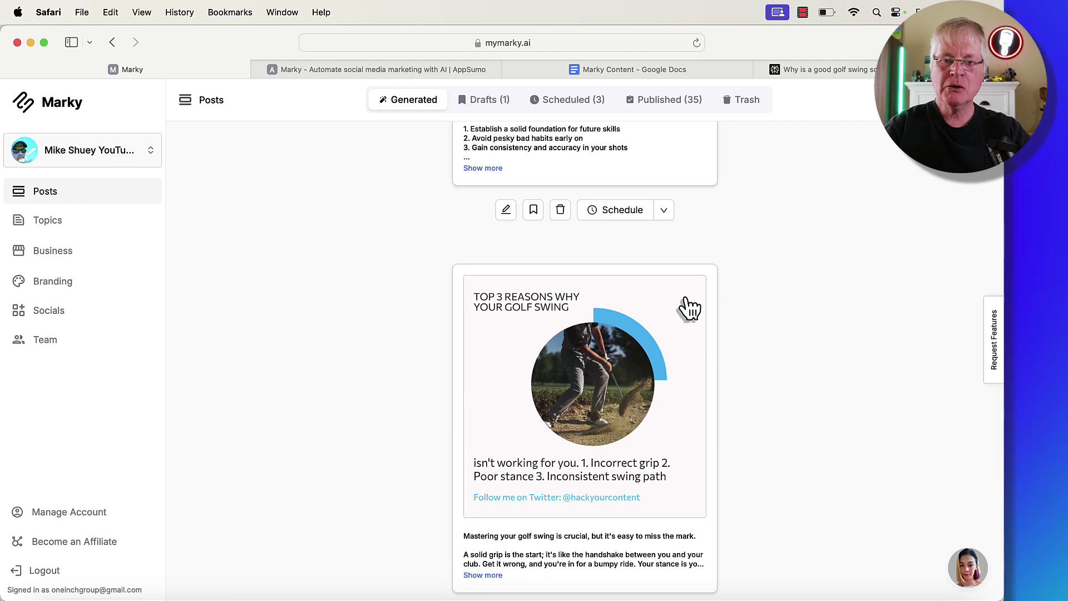
pyautogui.scroll(5, 689, 307)
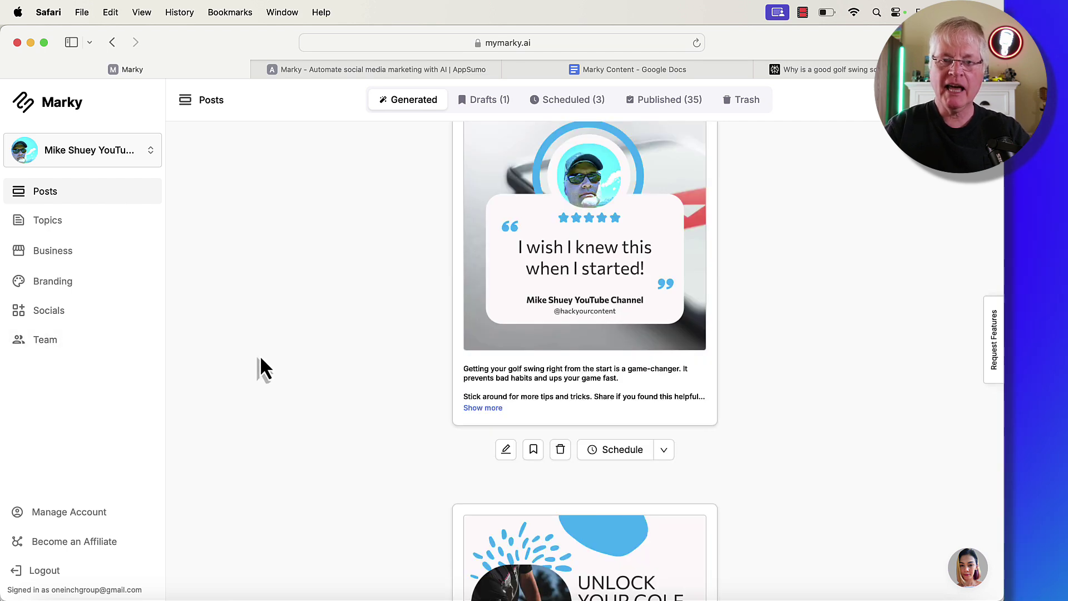
pyautogui.click(55, 314)
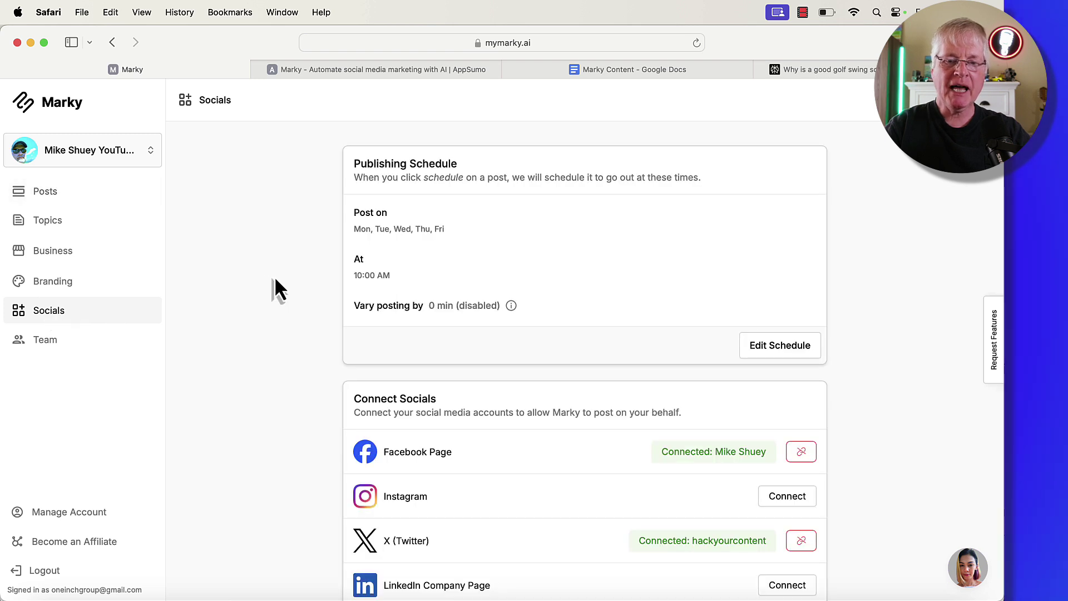
pyautogui.scroll(-2, 276, 279)
pyautogui.scroll(-3, 275, 280)
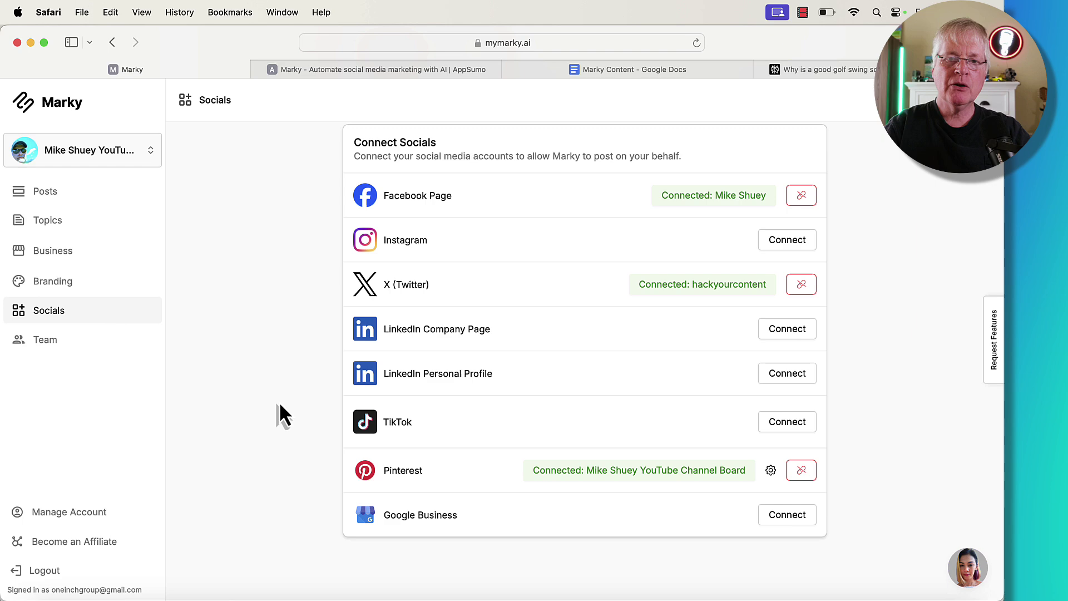
pyautogui.scroll(2, 280, 404)
pyautogui.scroll(-1, 279, 405)
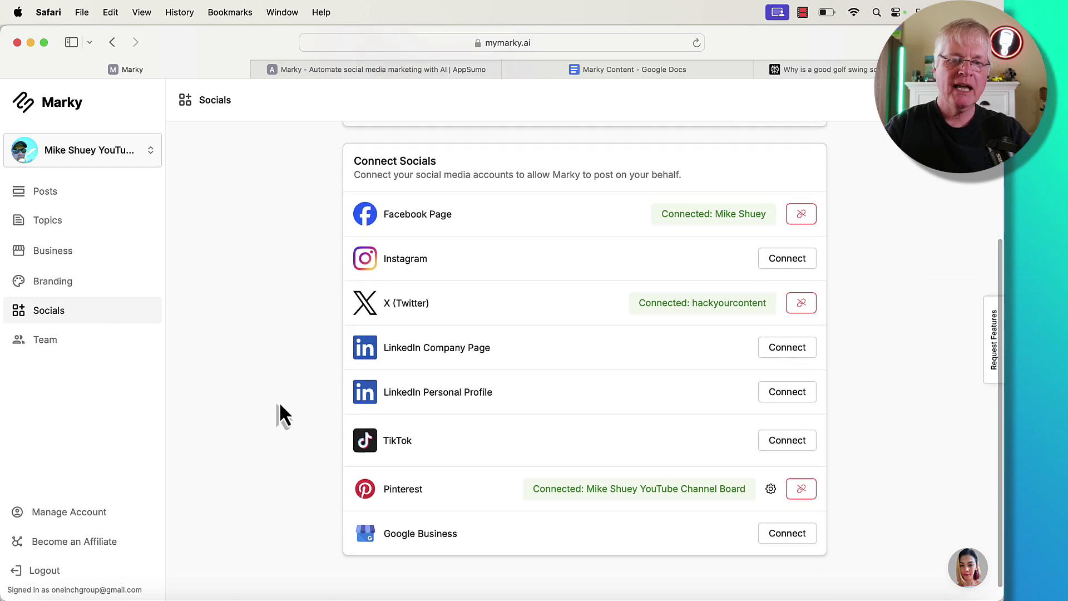
pyautogui.scroll(5, 281, 405)
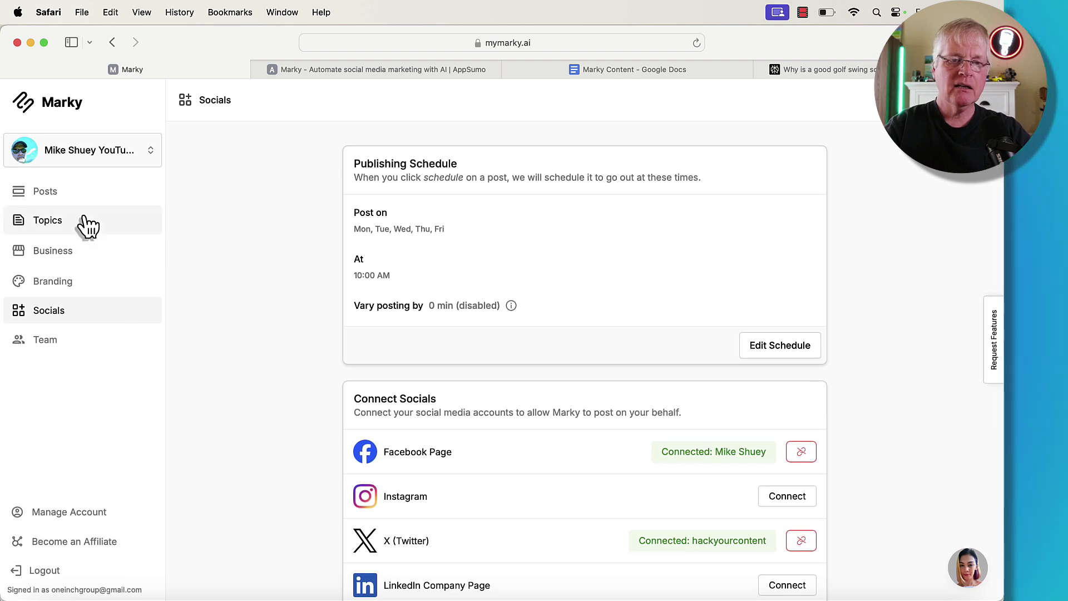
# View the Scheduled (3) posts queued for 10:00 AM on April 22–24
pyautogui.click(59, 200)
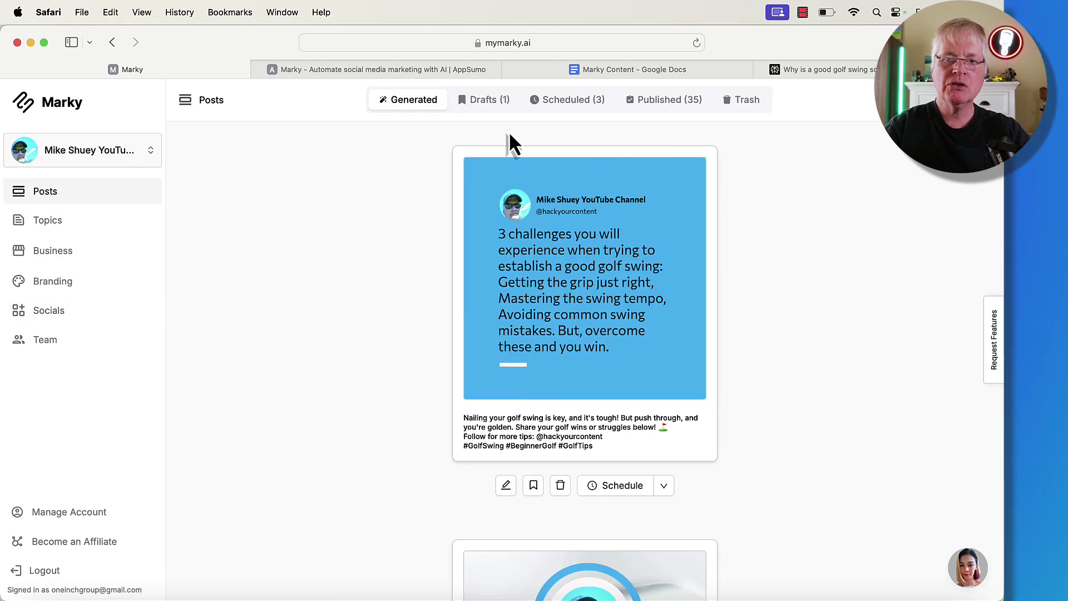
pyautogui.click(570, 104)
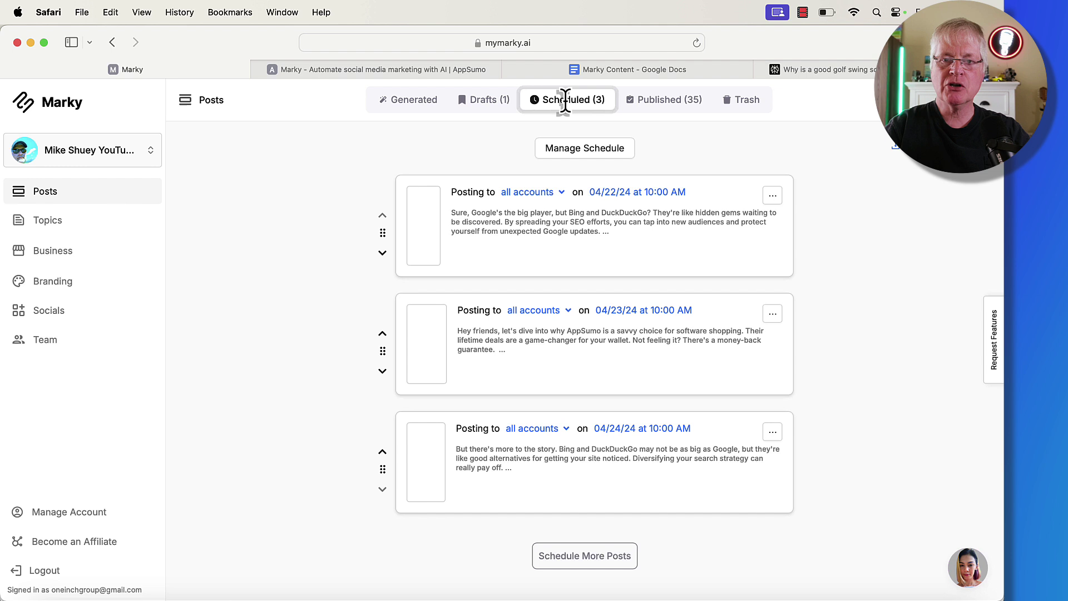